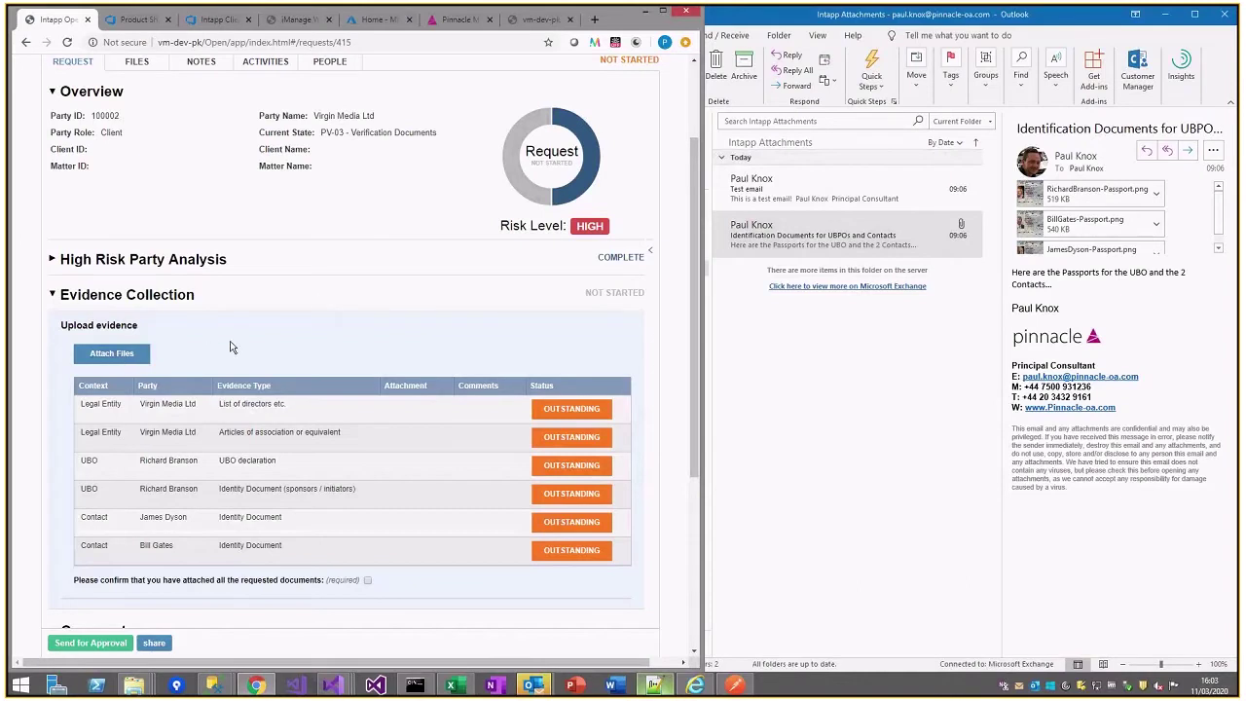
Open the file-attach page for Request #415.
{"action": "scroll", "coordinate": [232, 343], "scroll_direction": "up", "scroll_amount": 3}
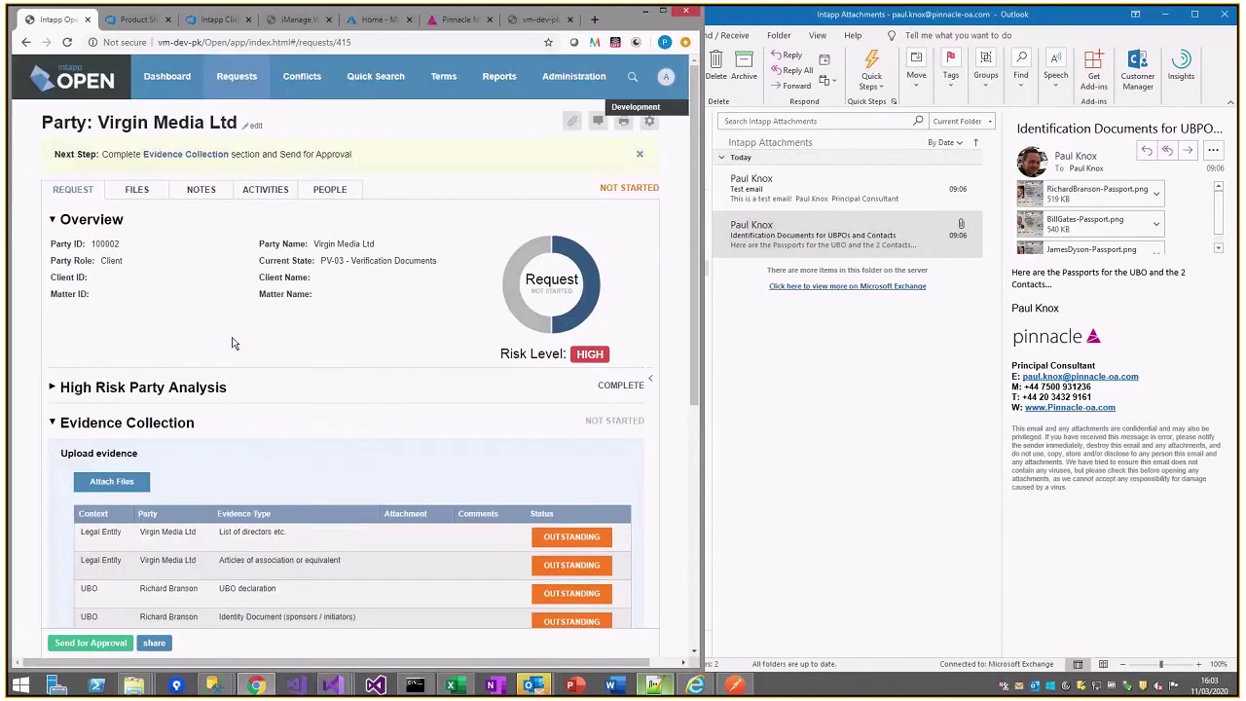
{"action": "scroll", "coordinate": [232, 343], "scroll_direction": "down", "scroll_amount": 2}
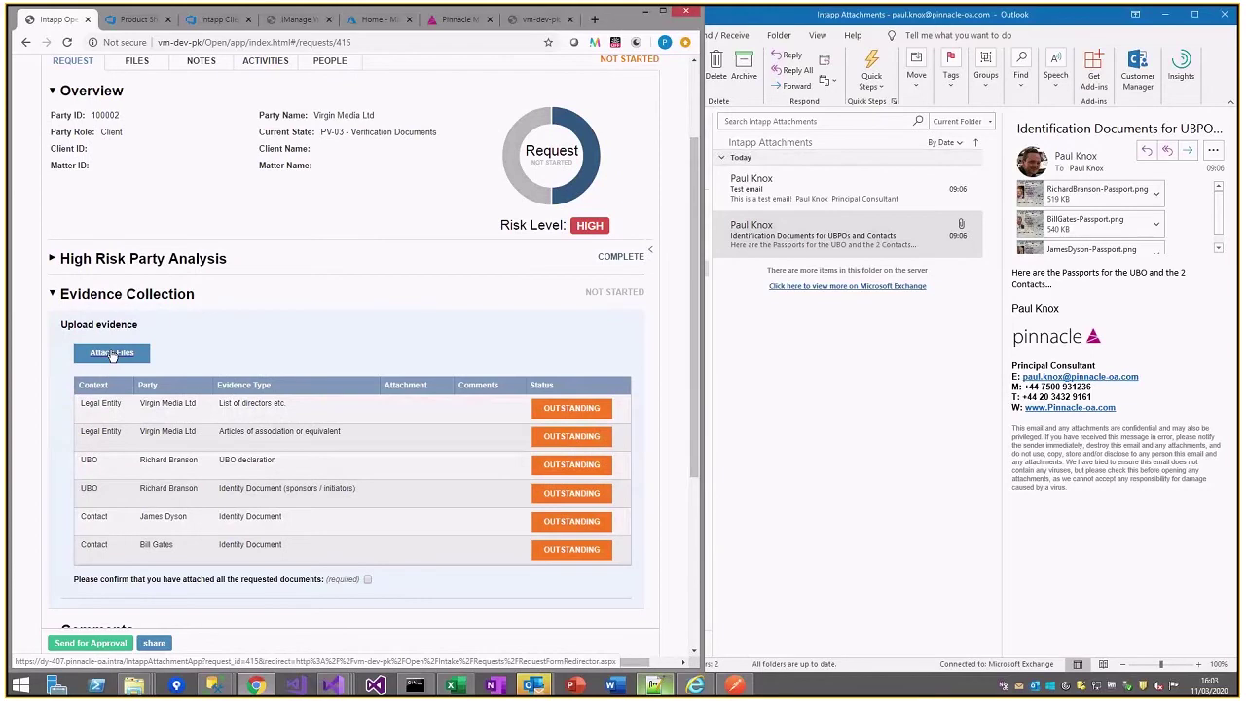
{"action": "left_click", "coordinate": [111, 355]}
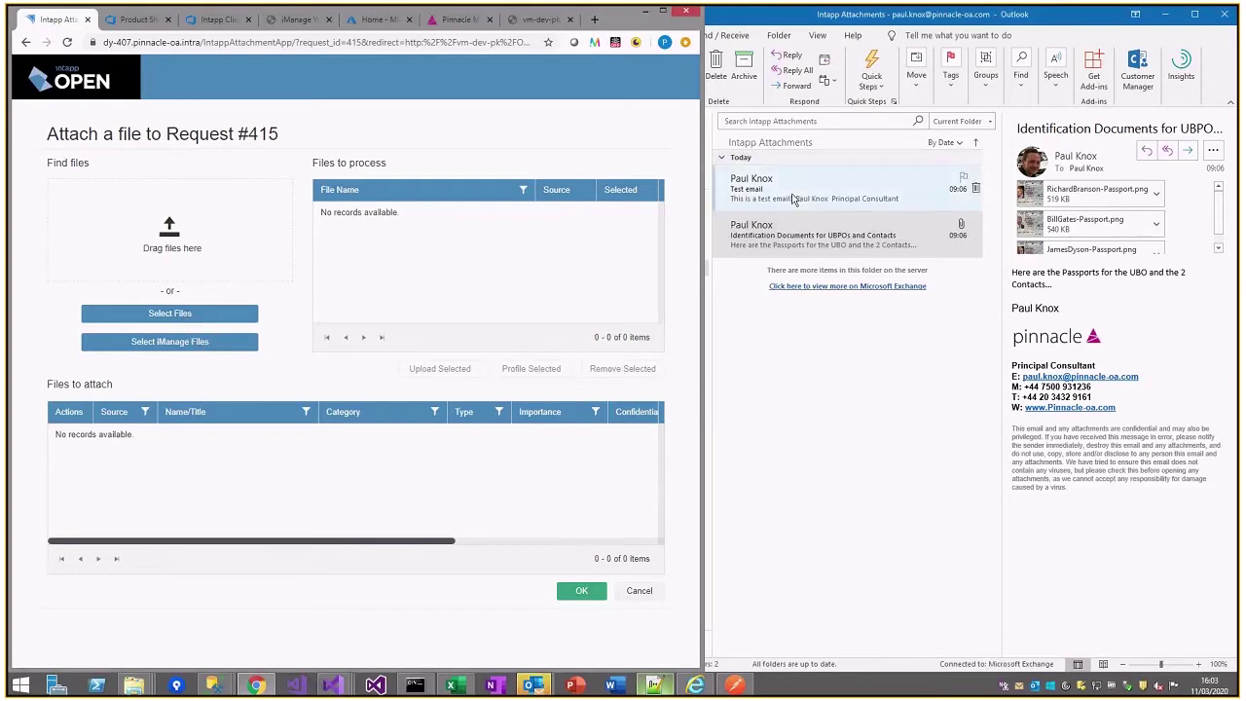
Drag Test email.msg and the three passport images from Outlook into the files to process.
{"action": "left_click", "coordinate": [849, 355]}
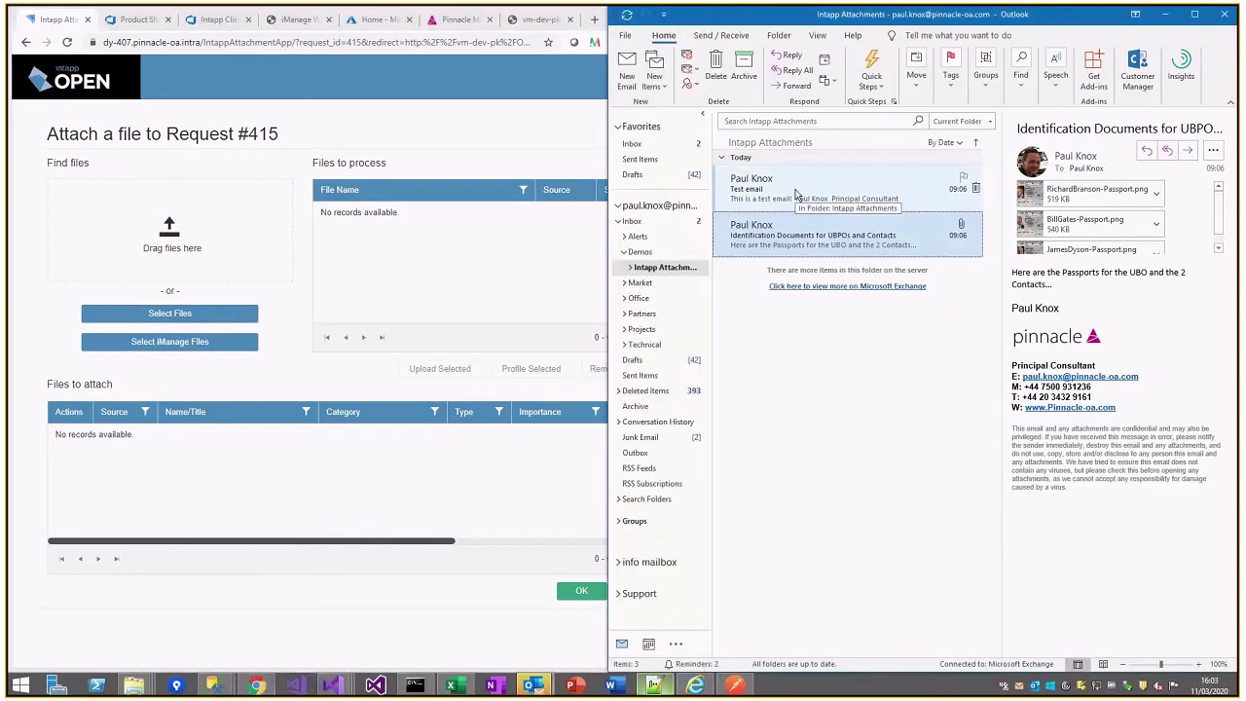
{"action": "left_click_drag", "start_coordinate": [794, 195], "coordinate": [153, 249]}
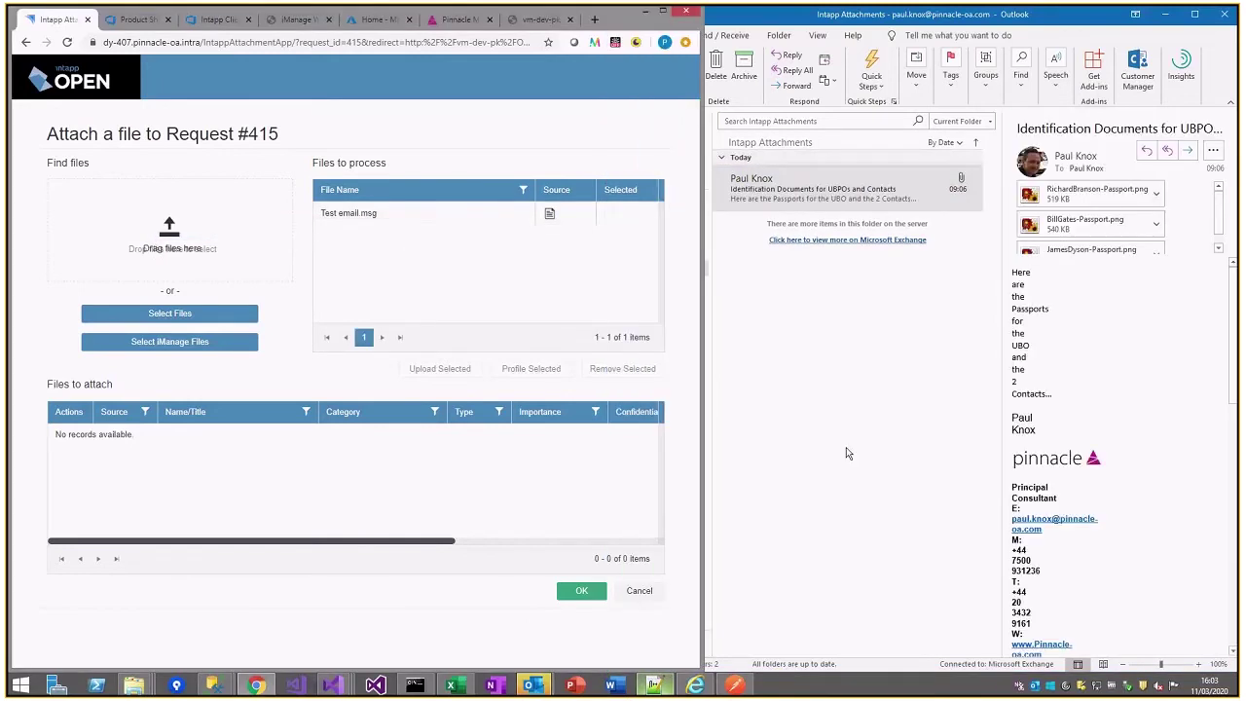
{"action": "left_click", "coordinate": [1137, 199]}
{"action": "left_click", "coordinate": [1136, 198]}
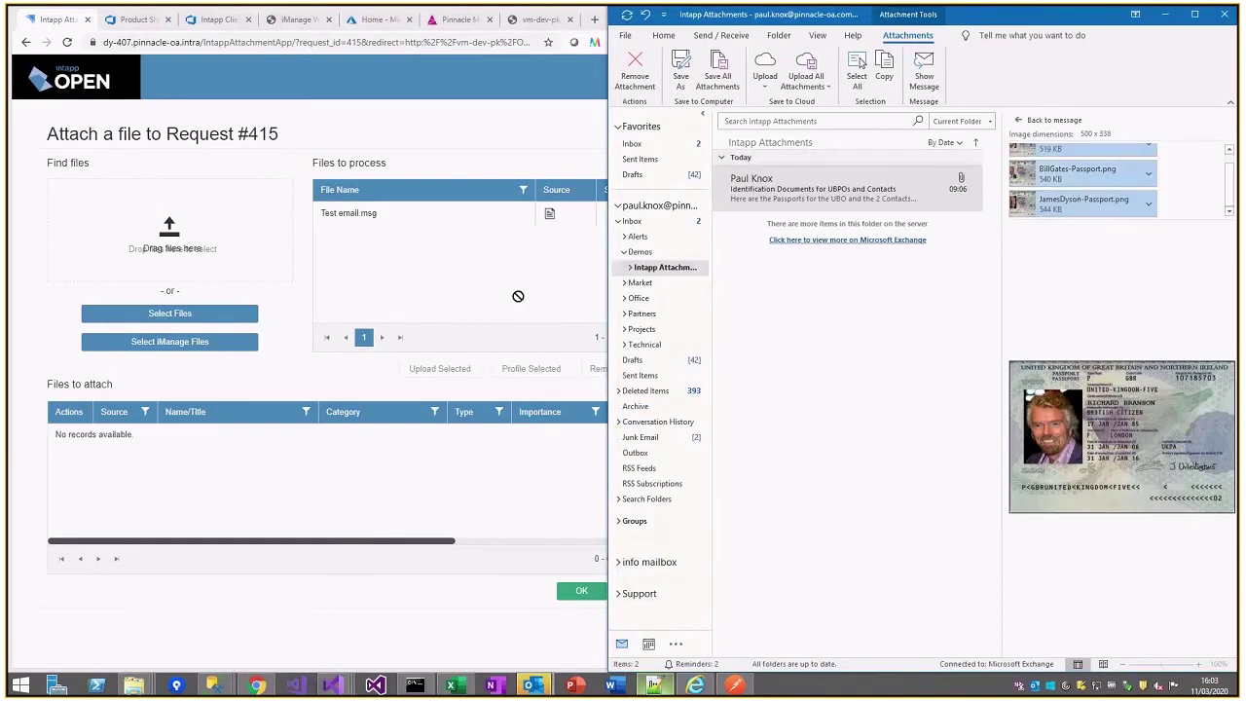
{"action": "left_click_drag", "start_coordinate": [258, 214], "coordinate": [258, 212]}
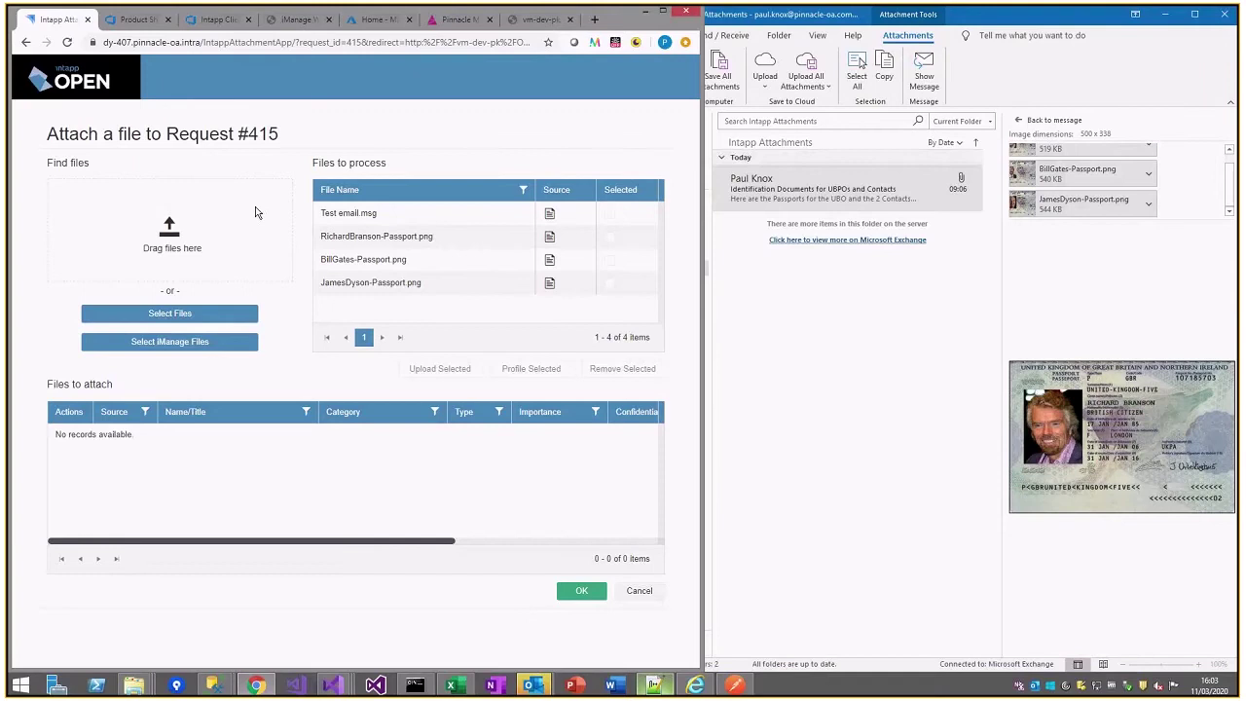
Add Management team _ Virgin Media from iManage to the files, then tick RichardBranson-Passport.png.
{"action": "left_click", "coordinate": [178, 318]}
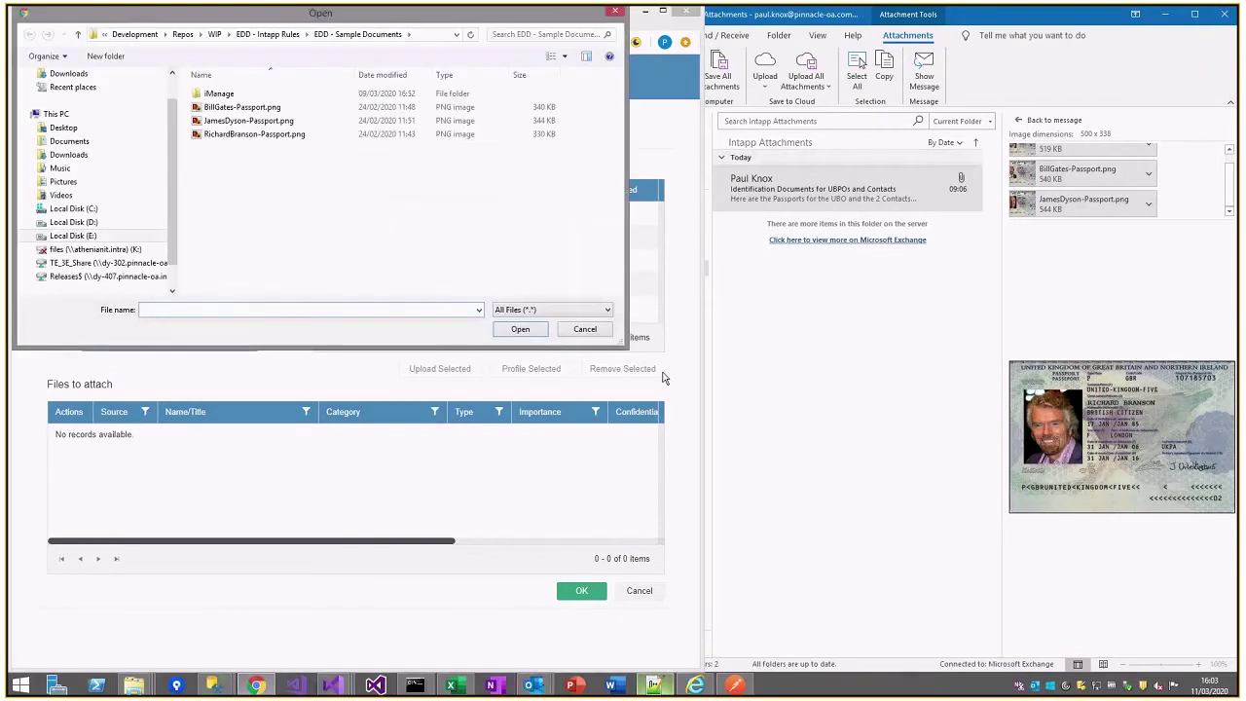
{"action": "key", "text": "Escape"}
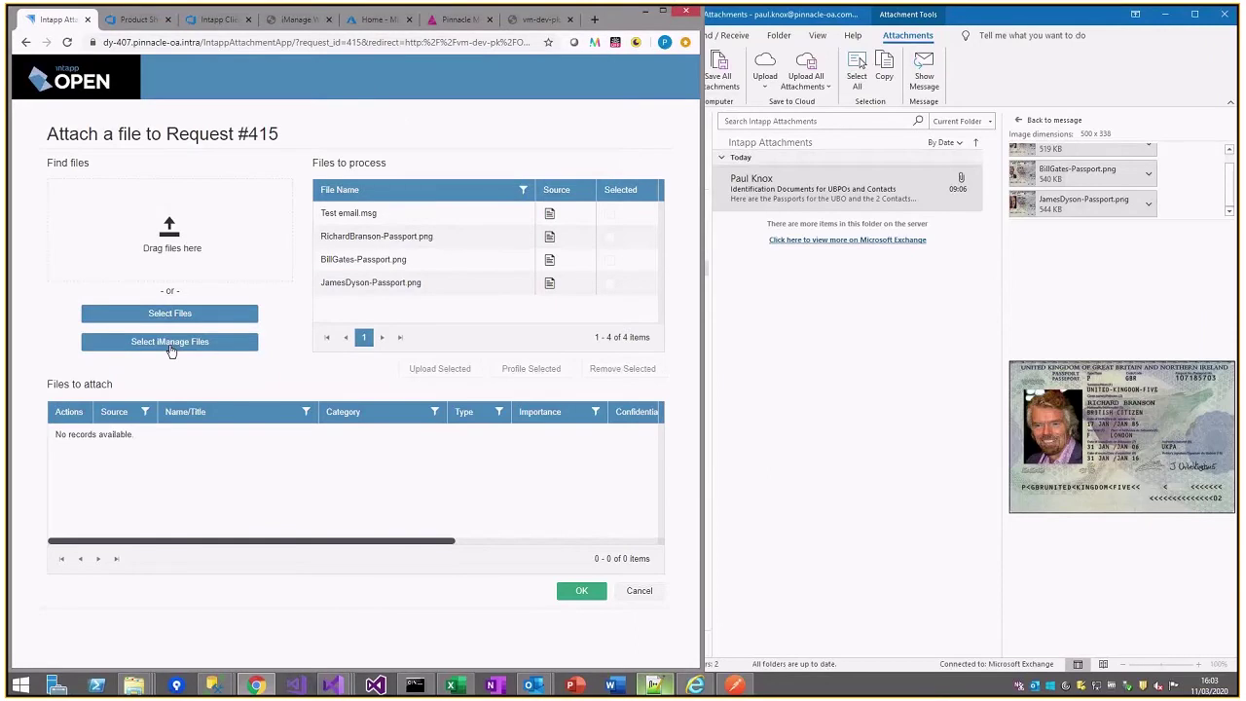
{"action": "left_click", "coordinate": [170, 341]}
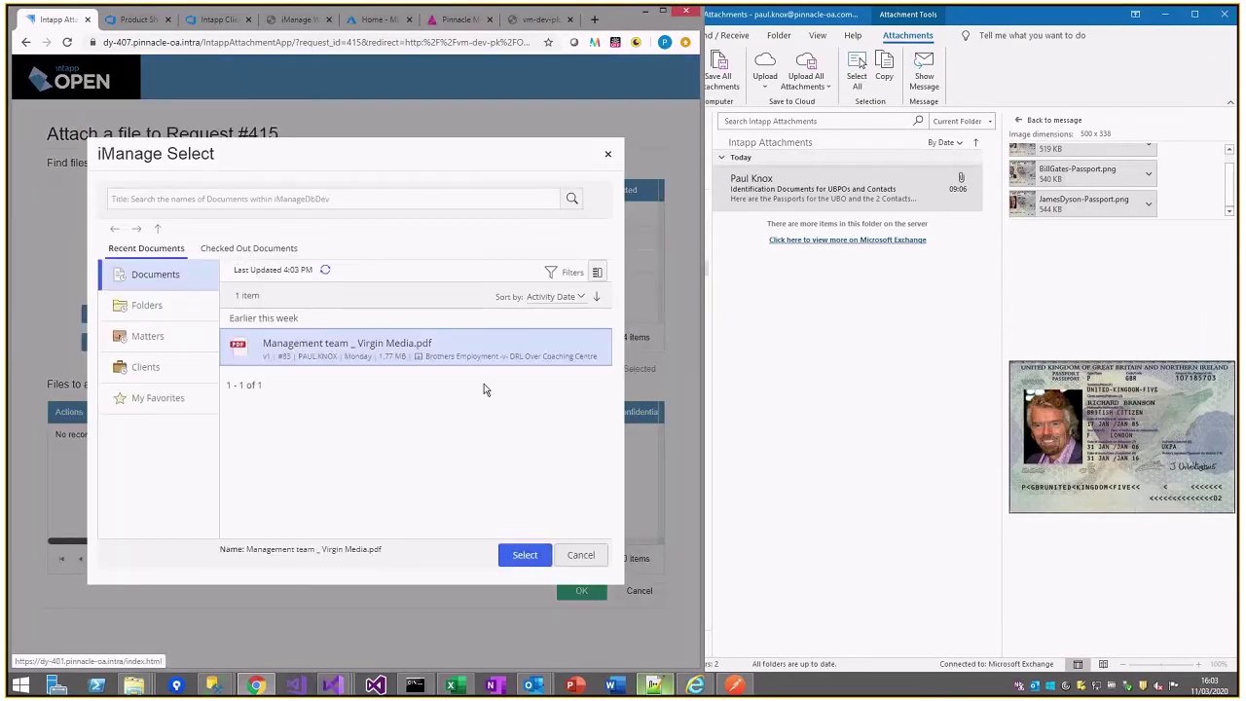
{"action": "left_click", "coordinate": [524, 555]}
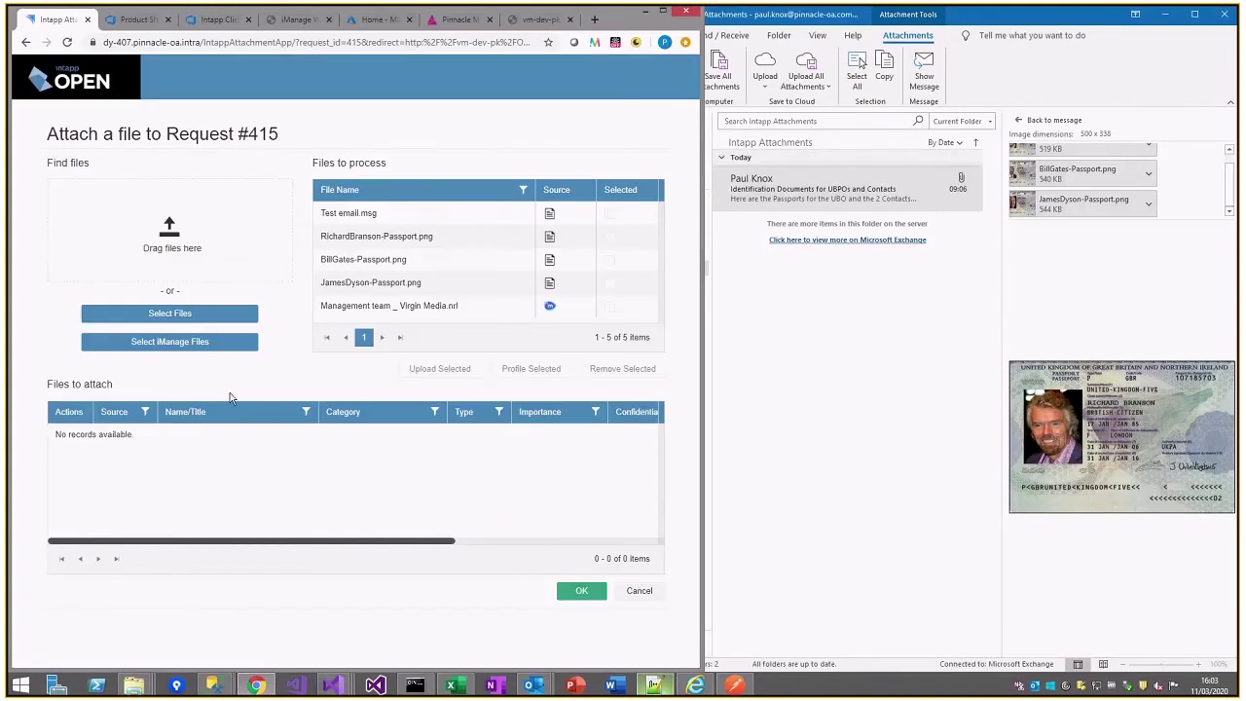
{"action": "left_click", "coordinate": [609, 236]}
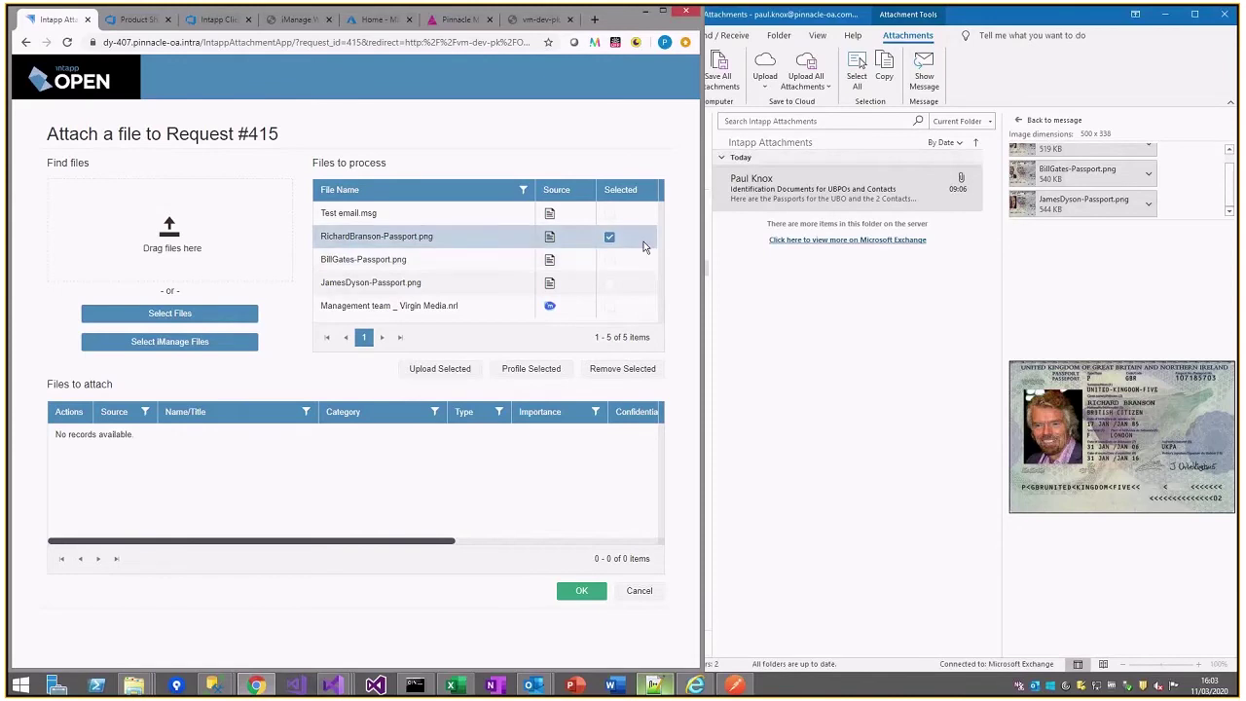
Upload the RichardBranson passport to the iManage Documents folder, entering a document title.
{"action": "left_click", "coordinate": [449, 376]}
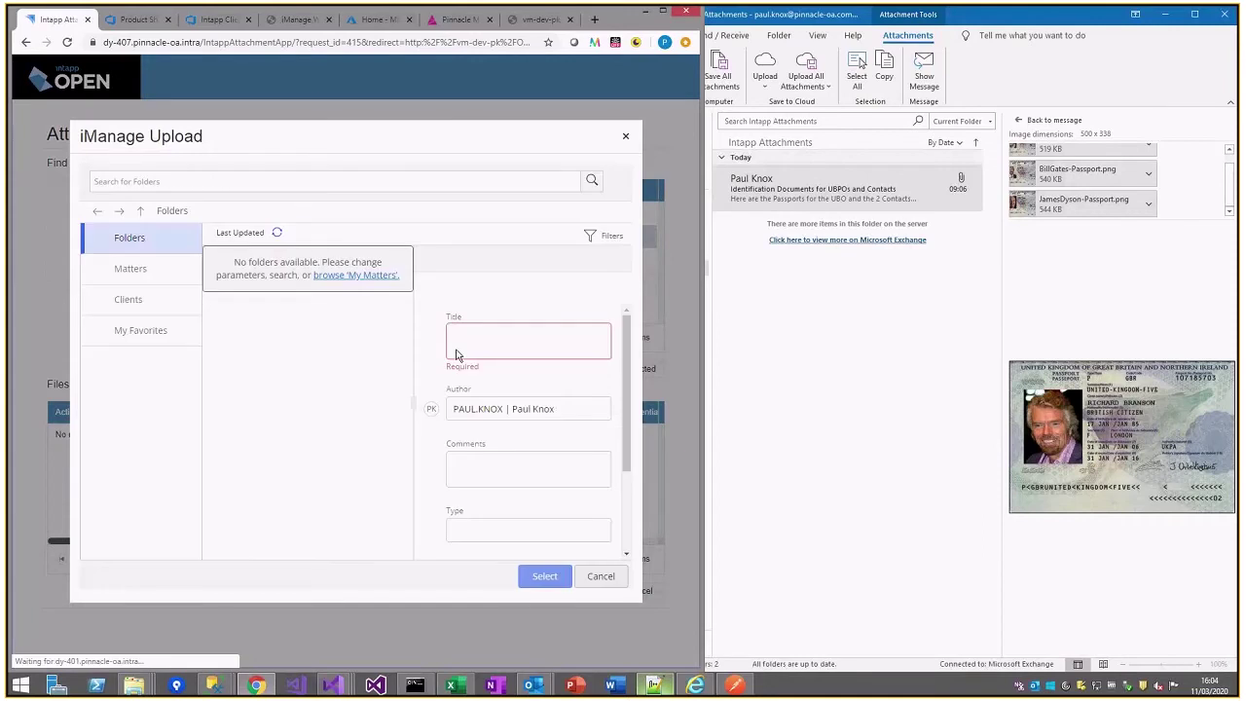
{"action": "left_click", "coordinate": [273, 307]}
{"action": "double_click", "coordinate": [272, 306]}
{"action": "left_click", "coordinate": [528, 330]}
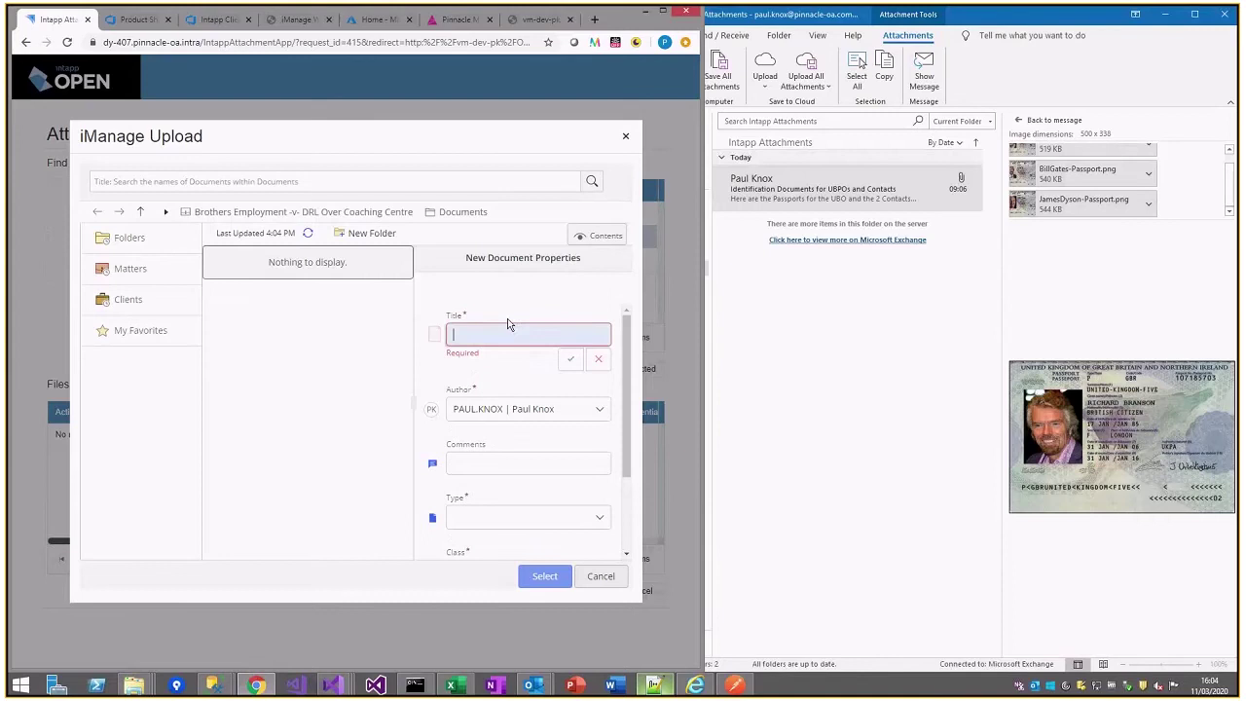
{"action": "type", "text": "JamesDynson-Passport"}
{"action": "key", "text": "Tab"}
{"action": "left_click", "coordinate": [544, 576]}
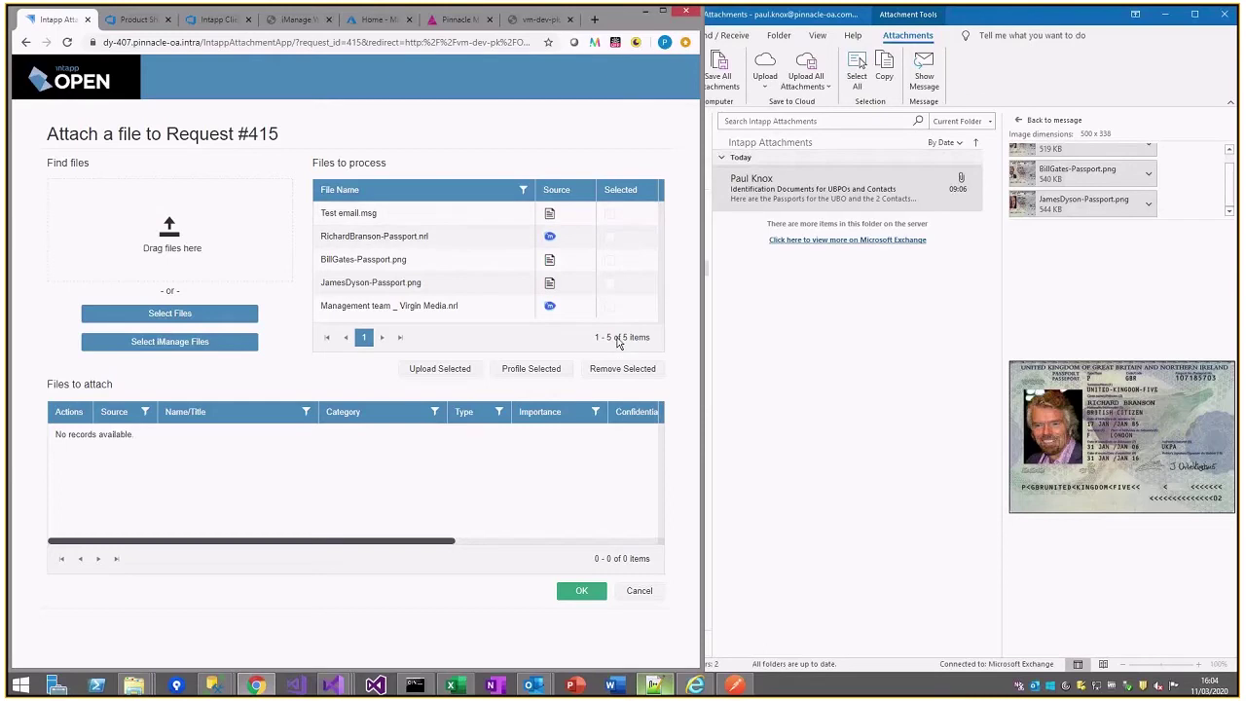
Profile RichardBranson-Passport.nrl as High Risk Party Analysis, Entity Due Diligence, with comment 'Some comments'.
{"action": "left_click", "coordinate": [609, 239]}
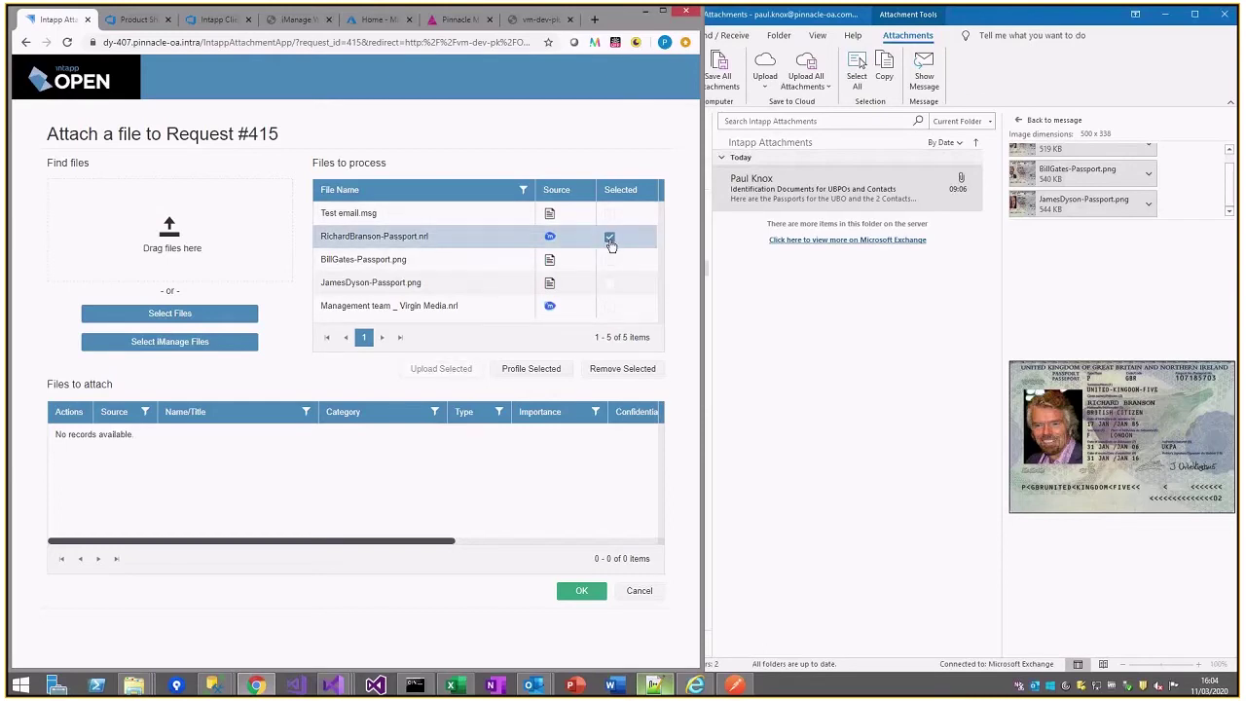
{"action": "left_click", "coordinate": [523, 366]}
{"action": "left_click", "coordinate": [301, 303]}
{"action": "left_click", "coordinate": [286, 340]}
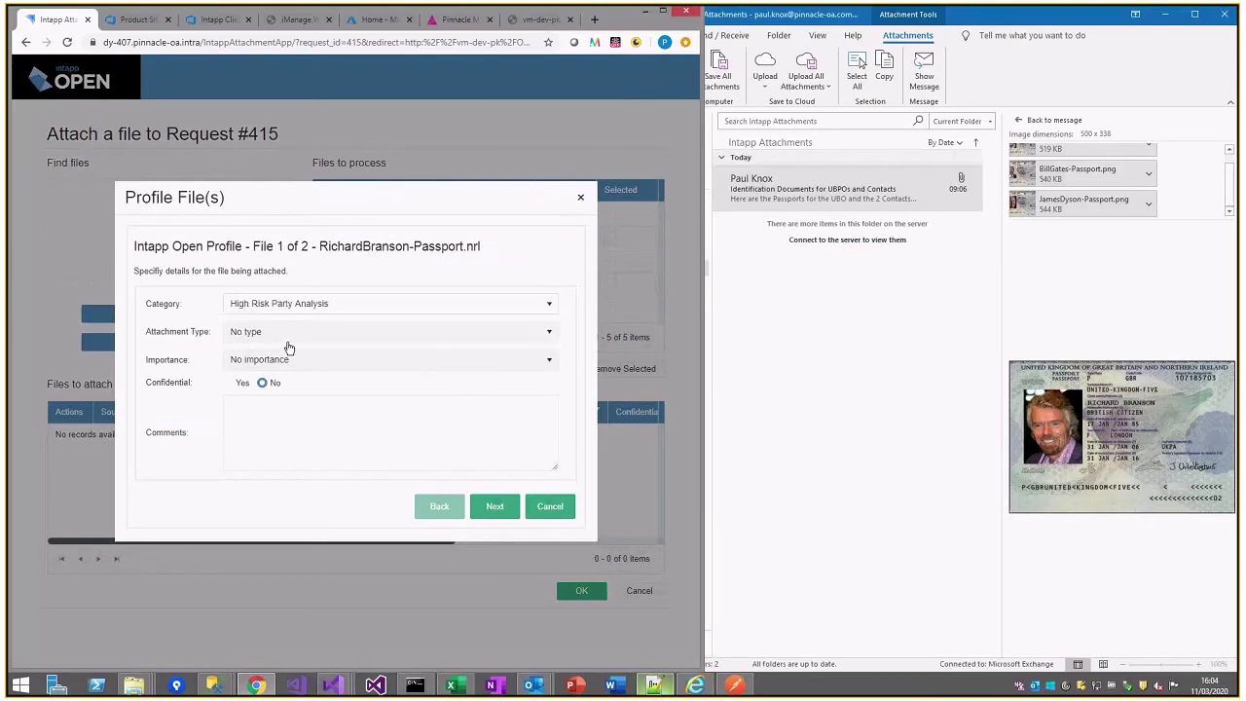
{"action": "left_click", "coordinate": [286, 334]}
{"action": "left_click", "coordinate": [265, 385]}
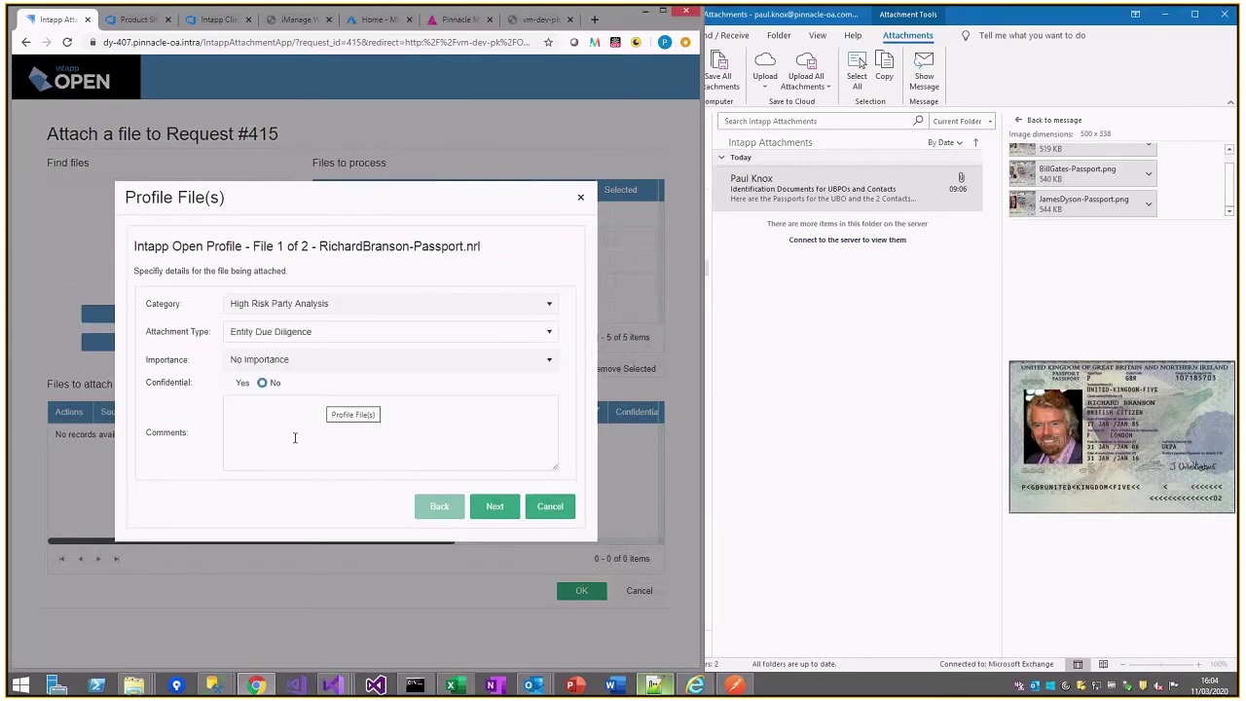
{"action": "left_click", "coordinate": [313, 420]}
{"action": "type", "text": "Some com"}
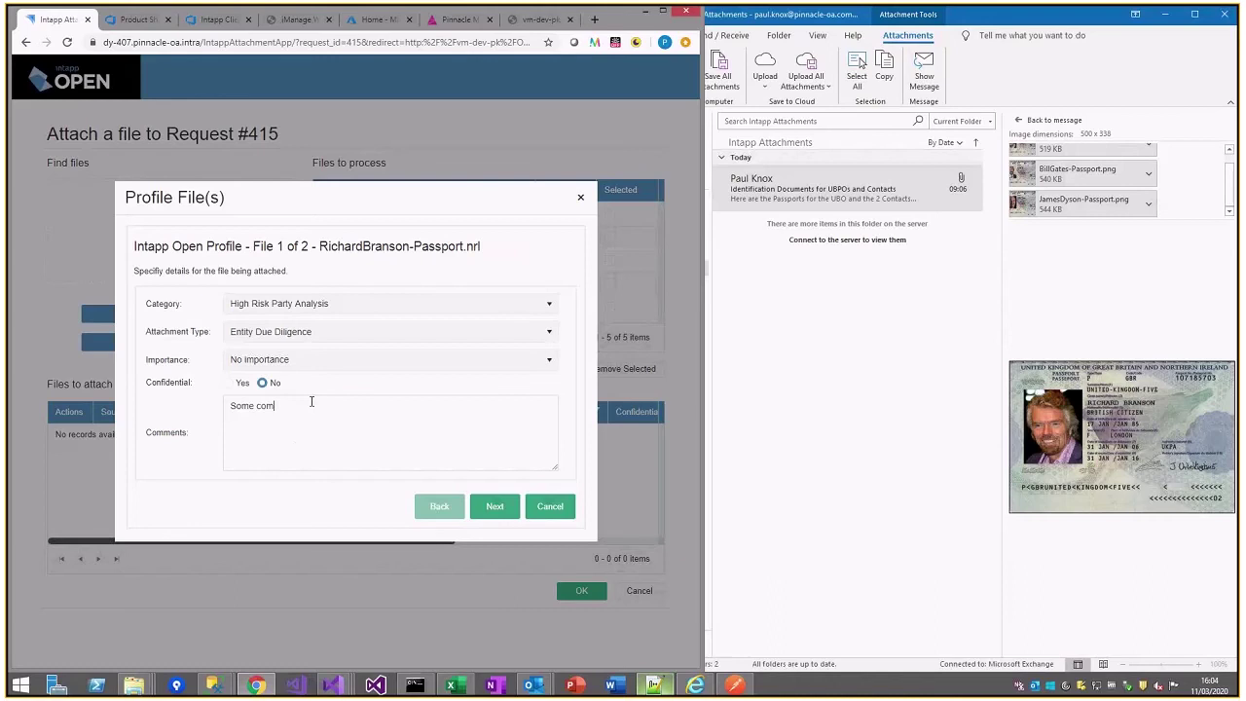
{"action": "type", "text": "ments"}
Link the passport to the UBO Identity Document row and queue it to attach.
{"action": "left_click", "coordinate": [495, 506]}
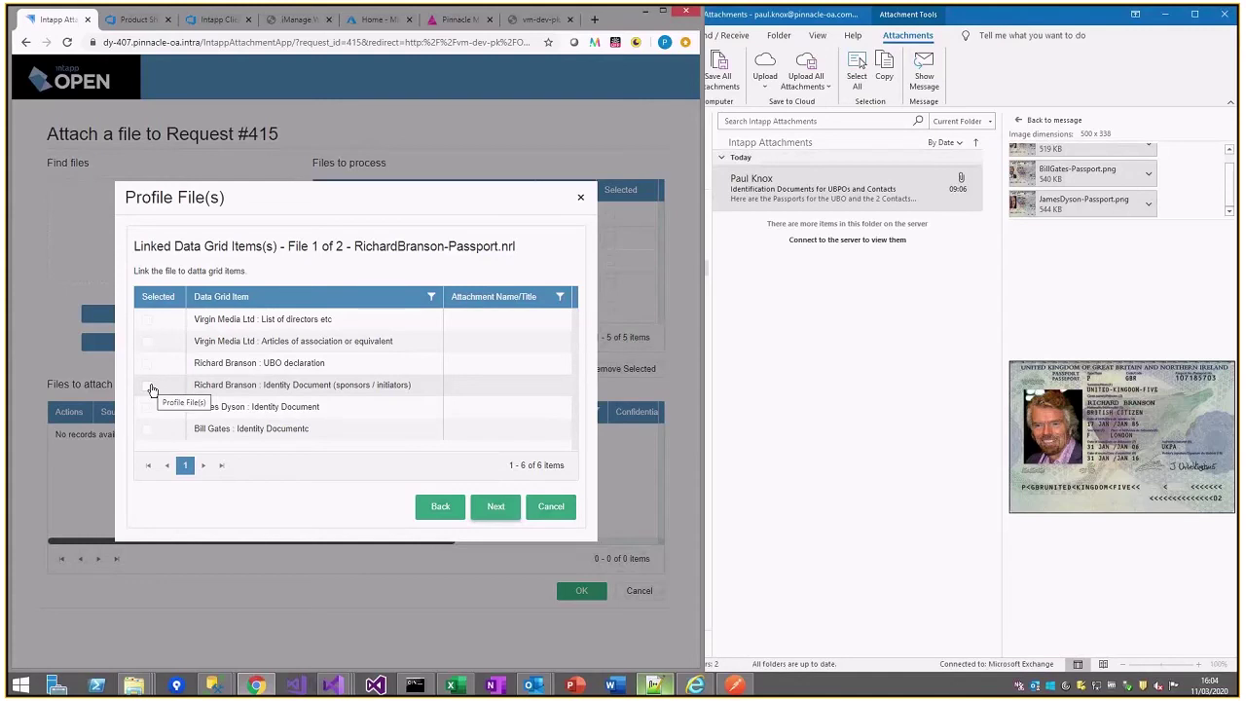
{"action": "left_click", "coordinate": [151, 390]}
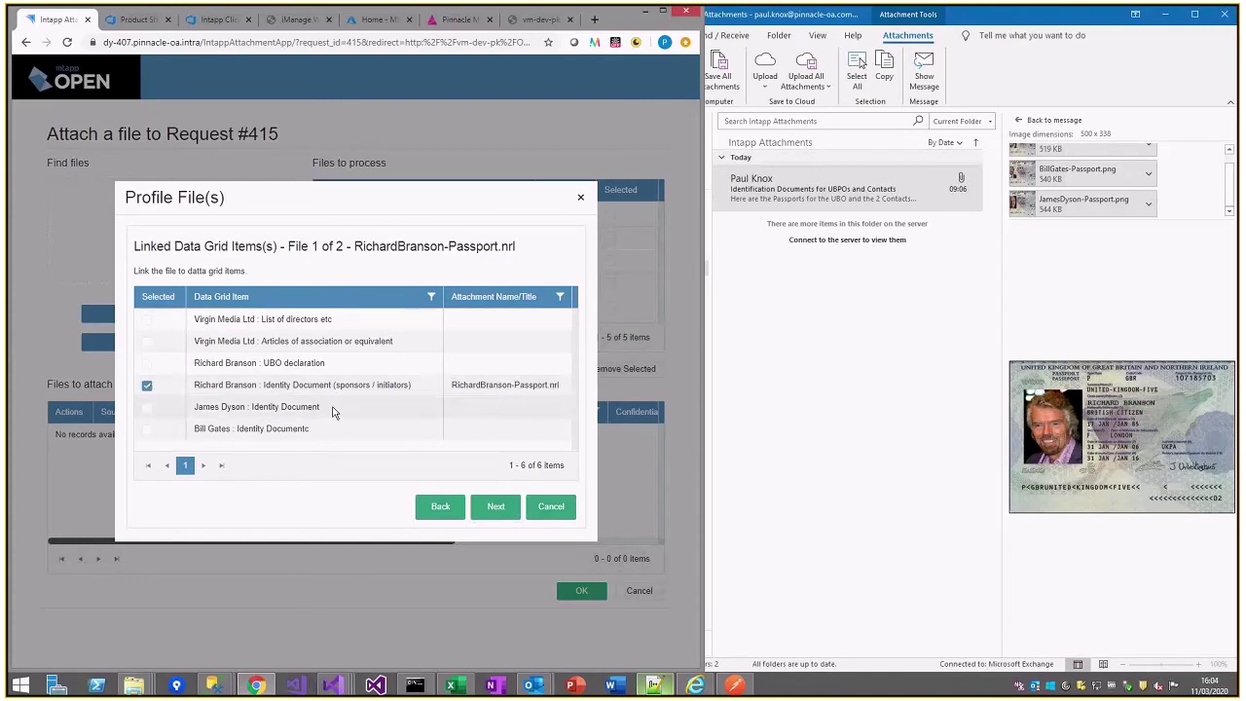
{"action": "left_click", "coordinate": [495, 506]}
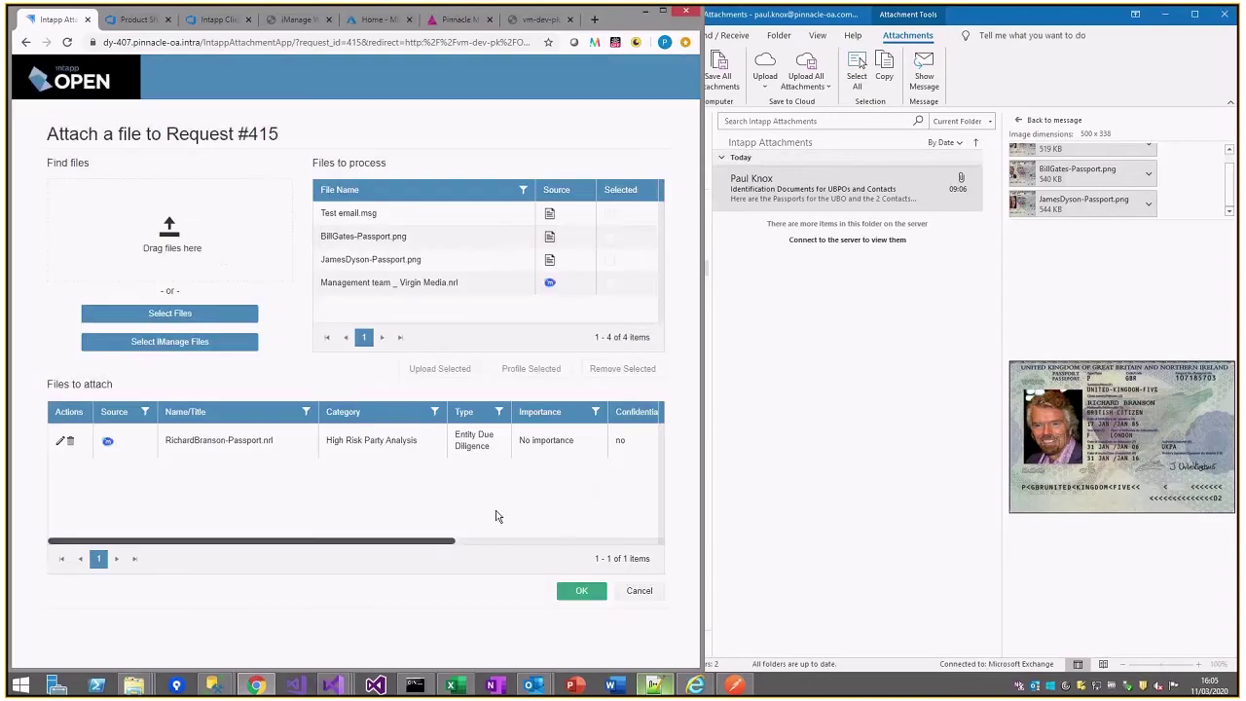
Profile BillGates-Passport.png as High Risk Party Analysis, Entity Due Diligence, with comment 'comments'.
{"action": "left_click", "coordinate": [609, 236]}
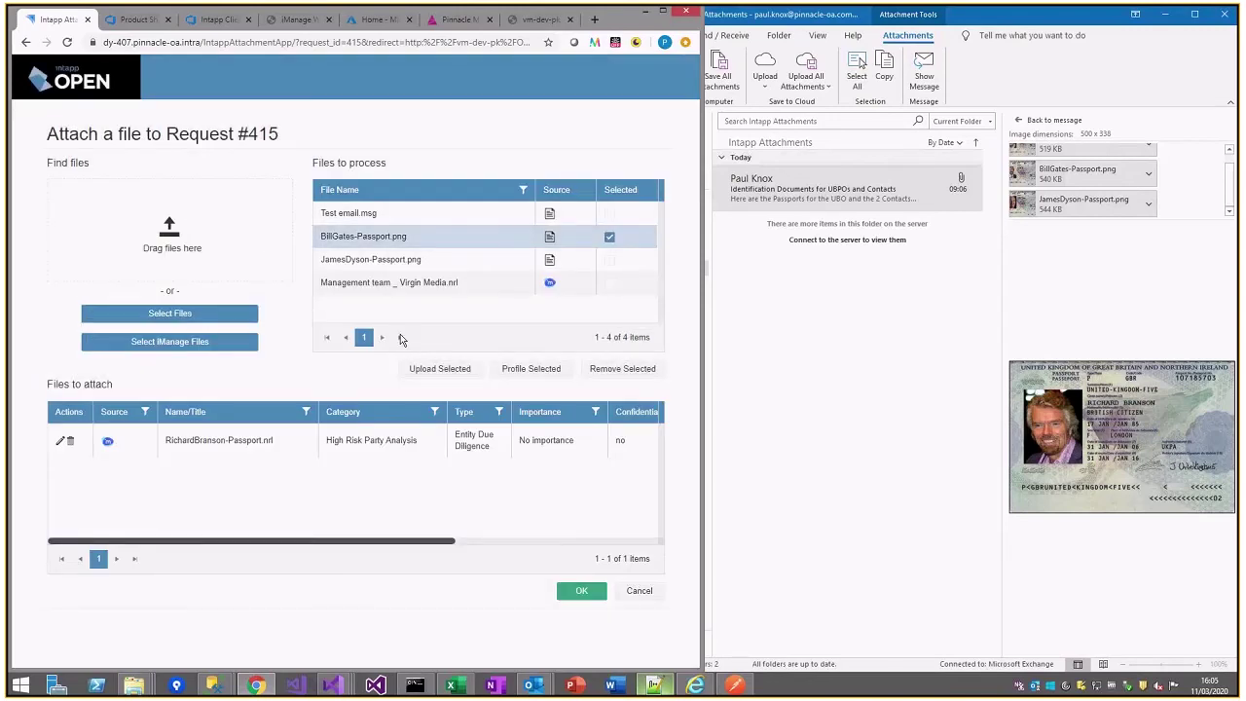
{"action": "left_click", "coordinate": [531, 368]}
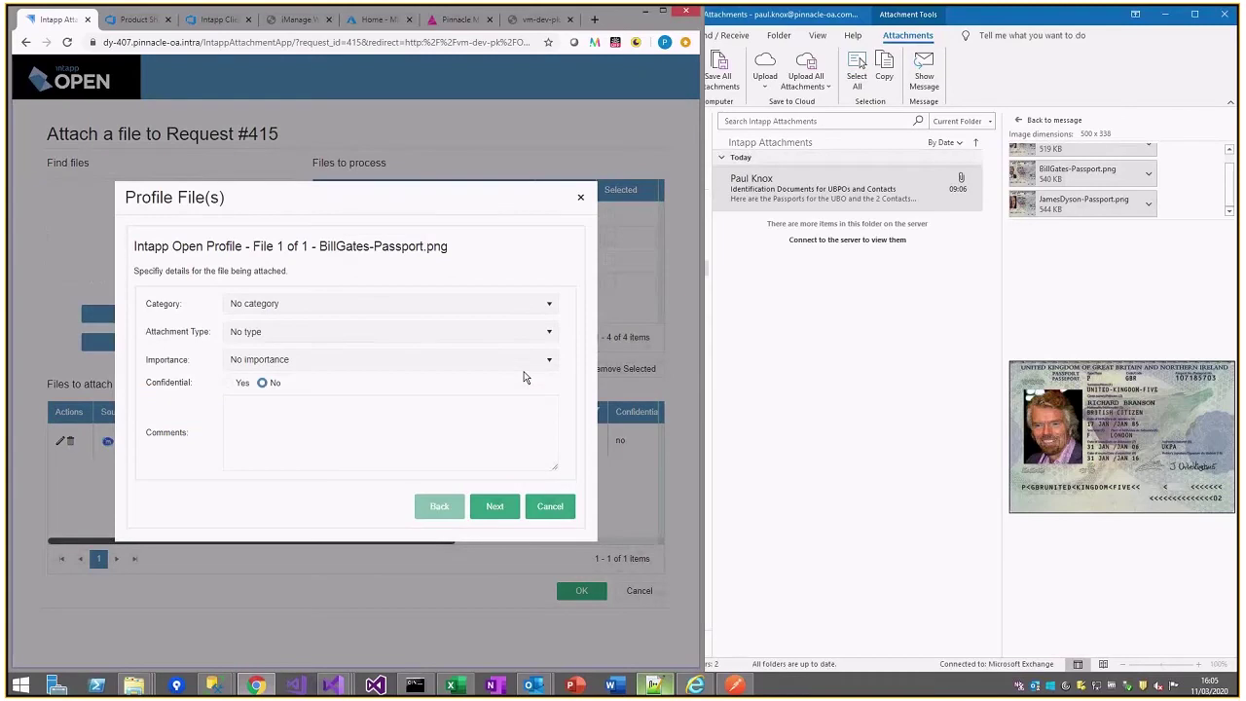
{"action": "left_click", "coordinate": [286, 305]}
{"action": "left_click", "coordinate": [286, 340]}
{"action": "left_click", "coordinate": [284, 336]}
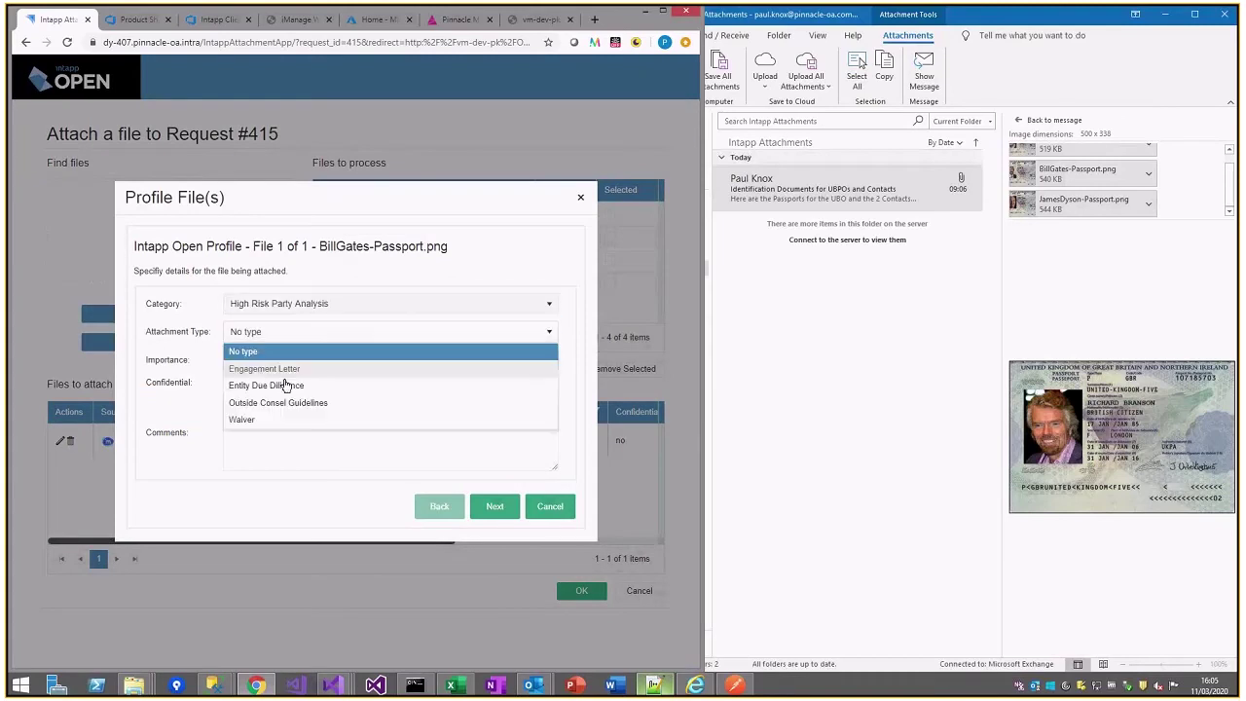
{"action": "left_click", "coordinate": [311, 385]}
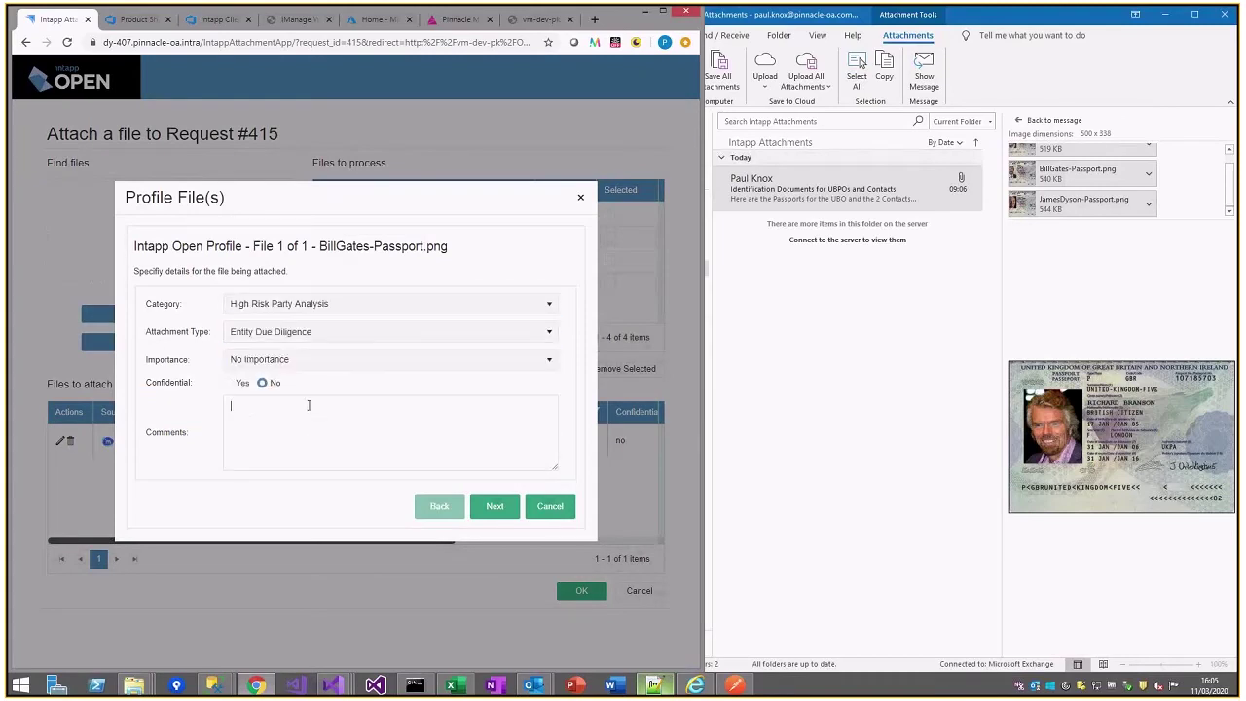
{"action": "type", "text": "comments"}
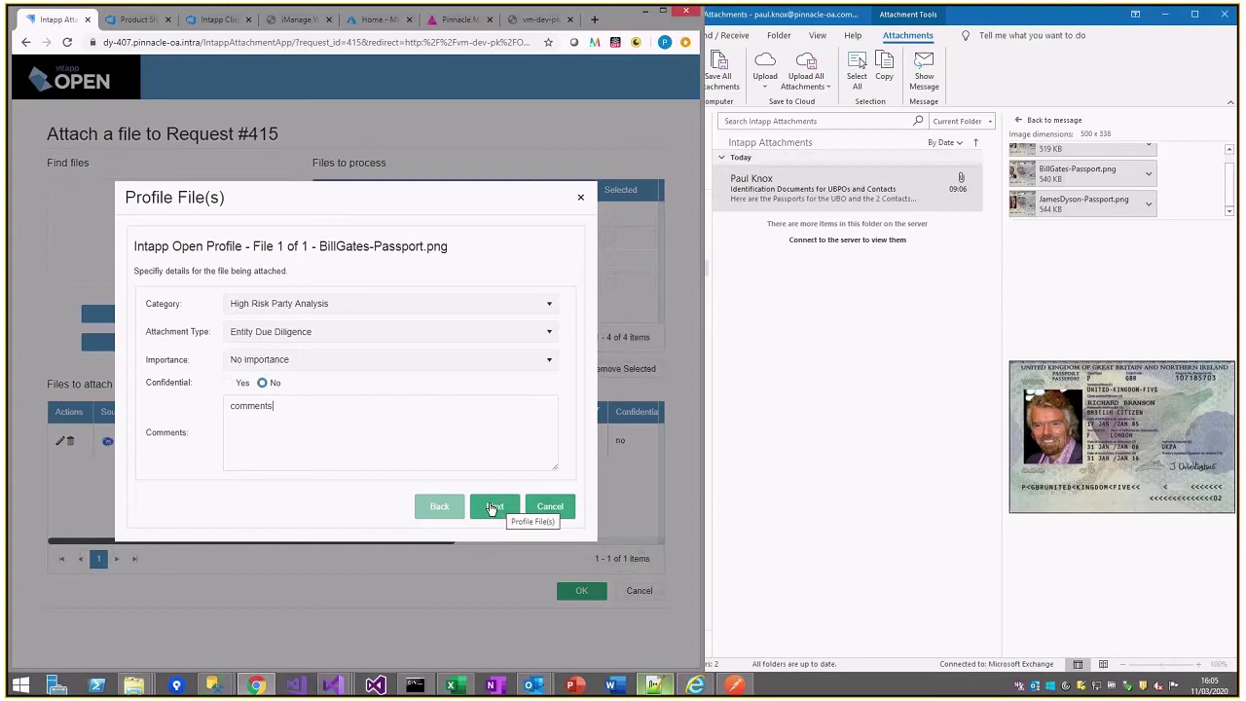
Queue BillGates-Passport.png for attachment and select the next passport file.
{"action": "left_click", "coordinate": [494, 507]}
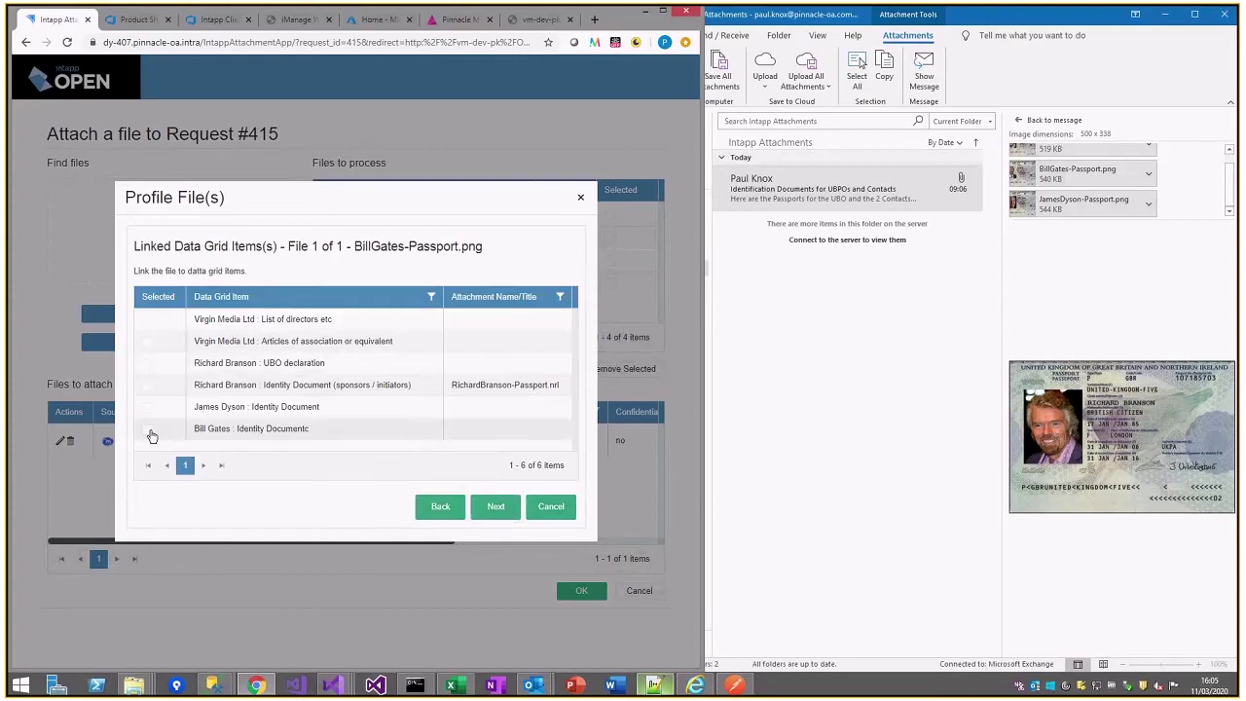
{"action": "left_click", "coordinate": [495, 506]}
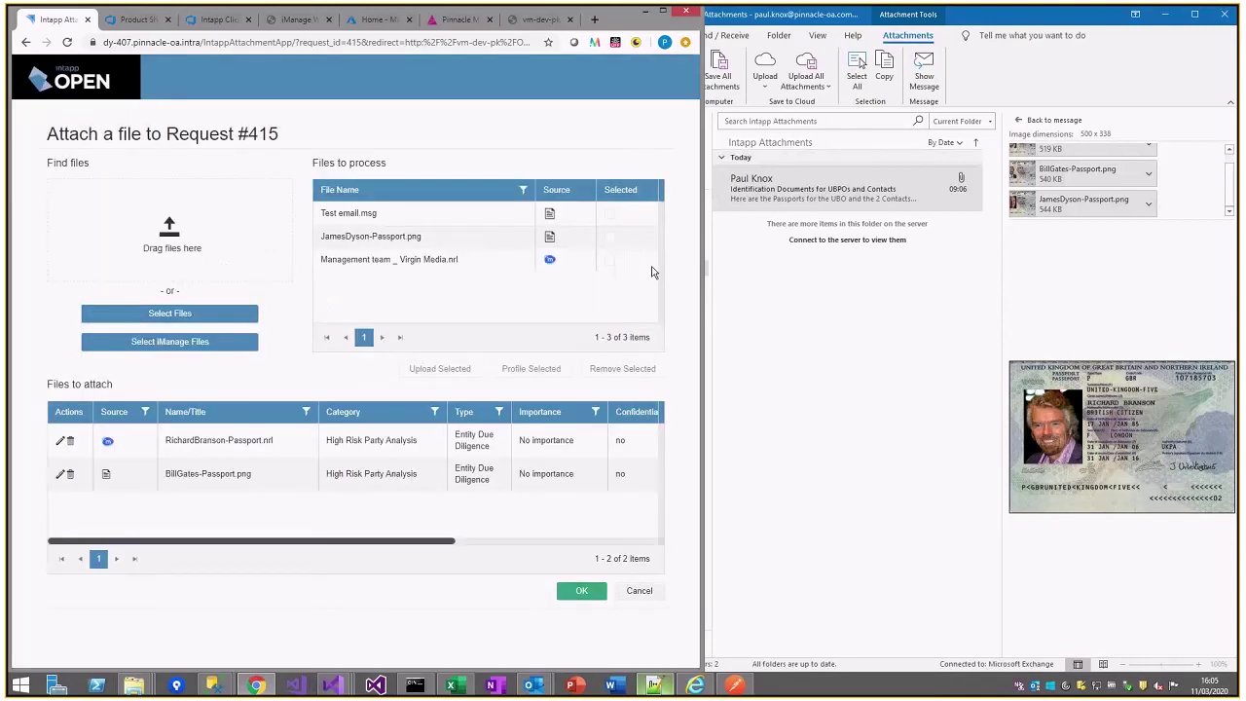
{"action": "left_click", "coordinate": [609, 236]}
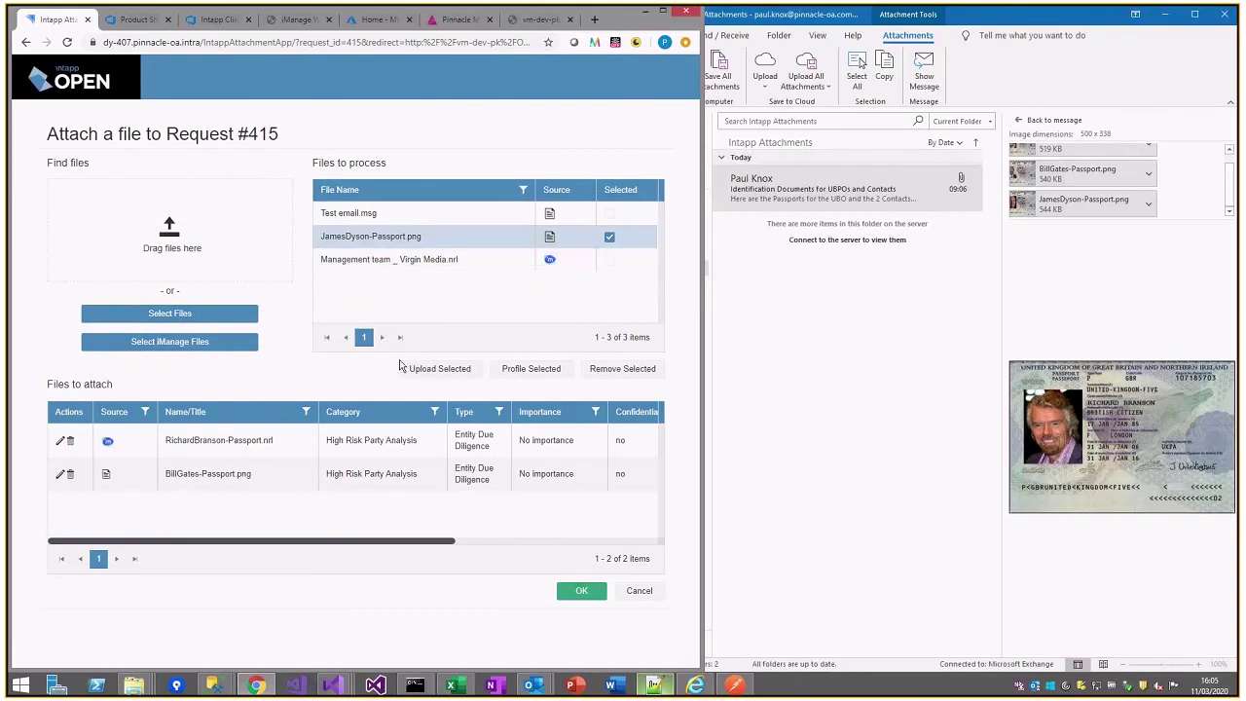
Link the remaining passport to its contact's Identity Document row and queue it.
{"action": "left_click", "coordinate": [546, 368]}
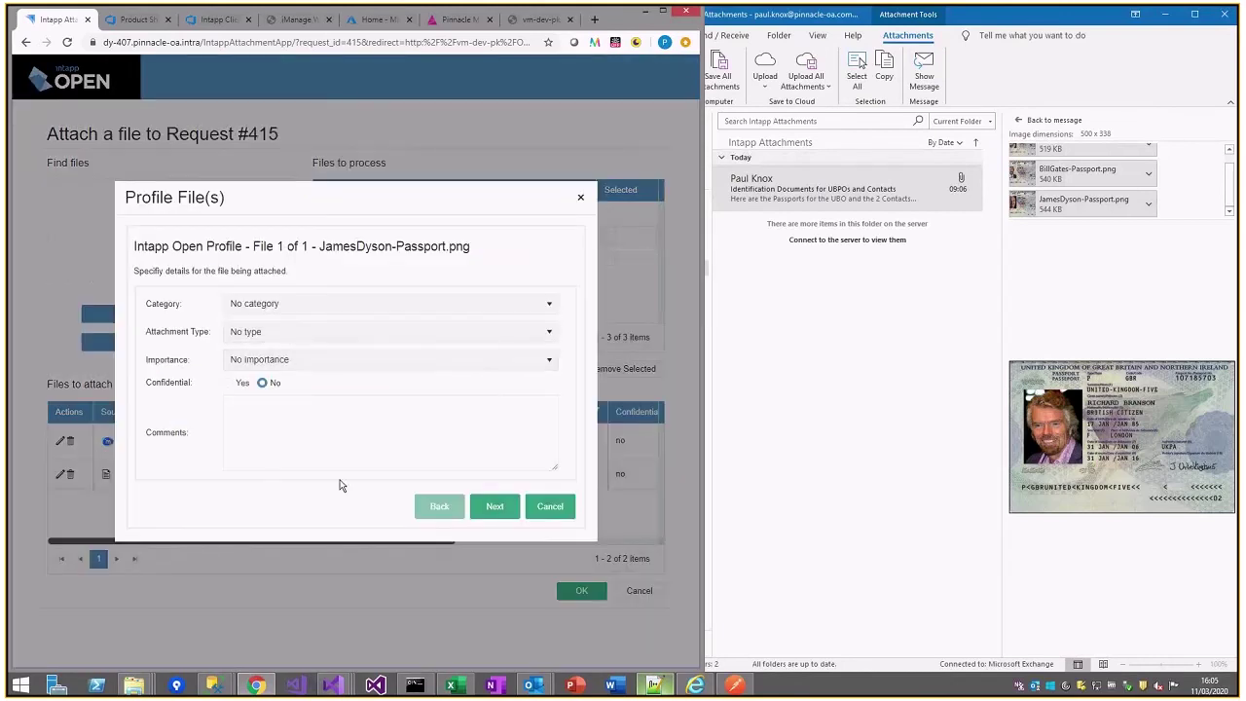
{"action": "left_click", "coordinate": [504, 510]}
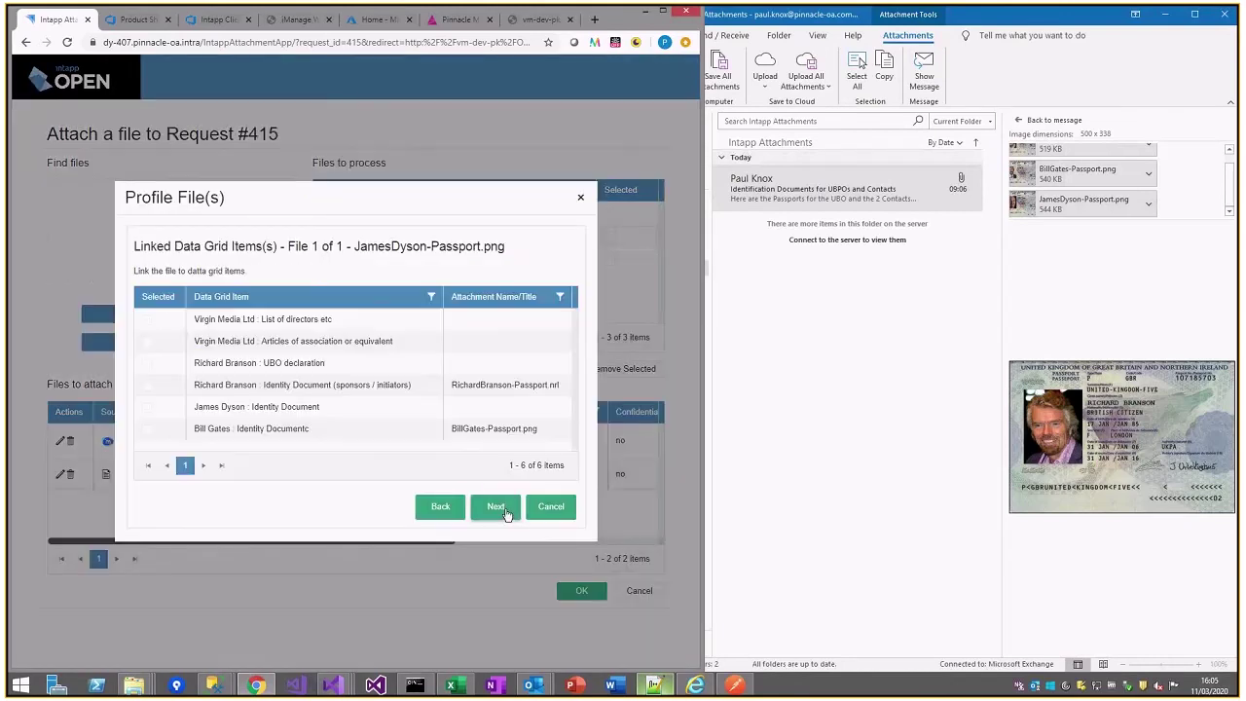
{"action": "left_click", "coordinate": [234, 407]}
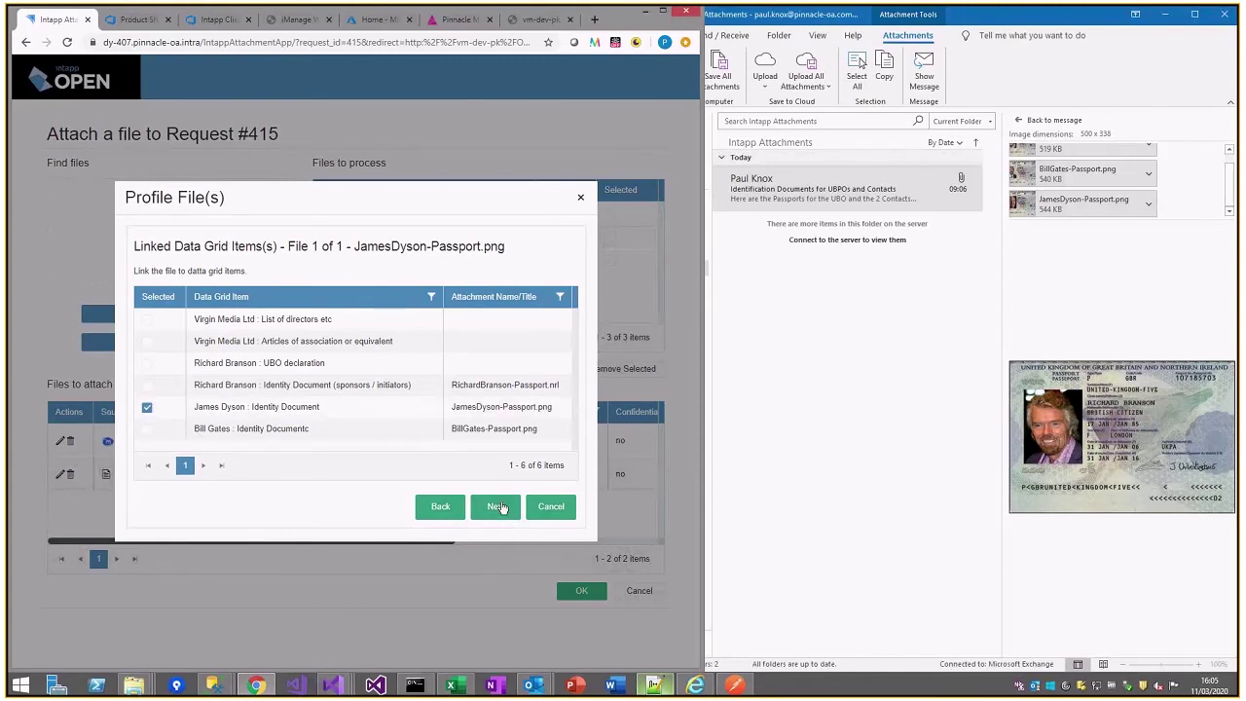
{"action": "left_click", "coordinate": [498, 507]}
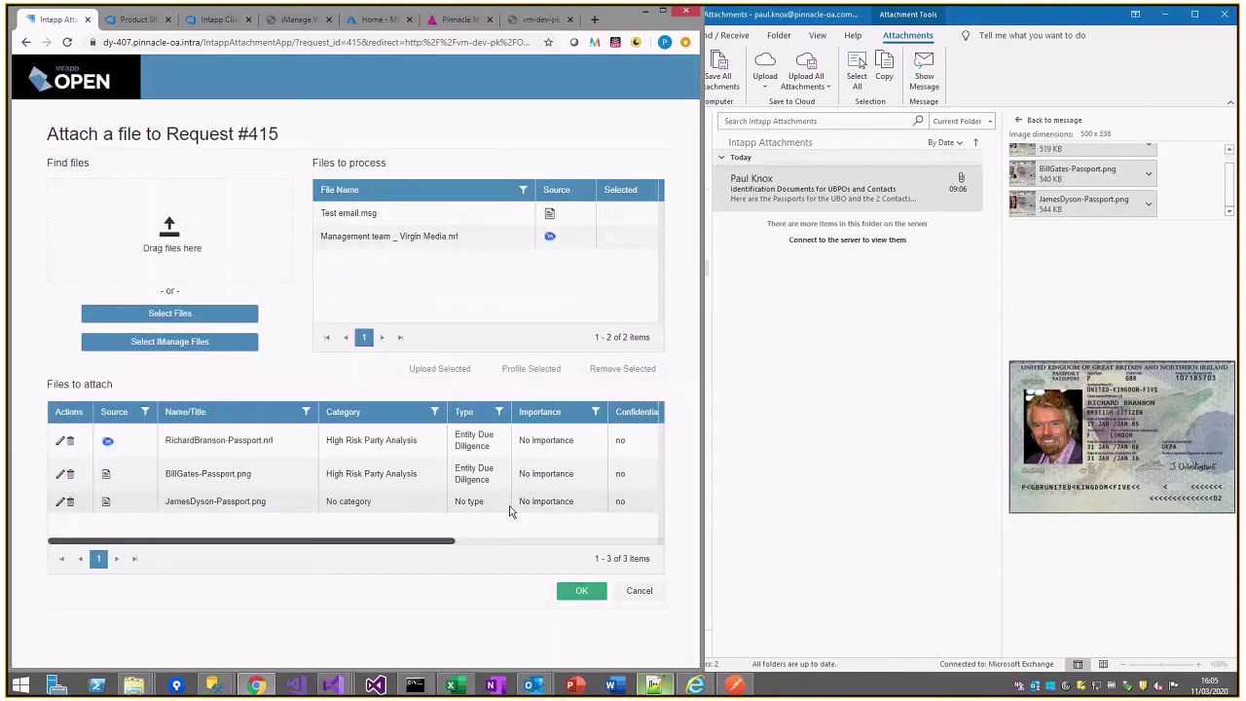
Profile the Management team _ Virgin Media file and queue it to attach.
{"action": "left_click", "coordinate": [609, 239]}
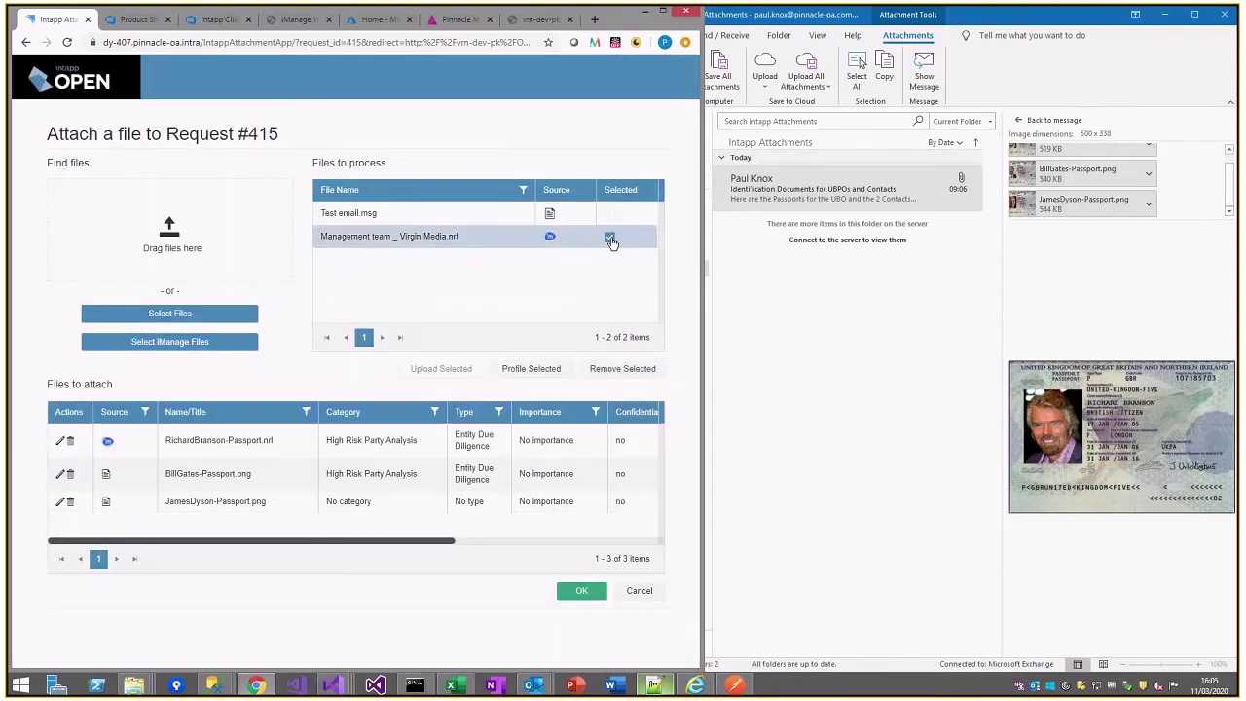
{"action": "left_click", "coordinate": [526, 368]}
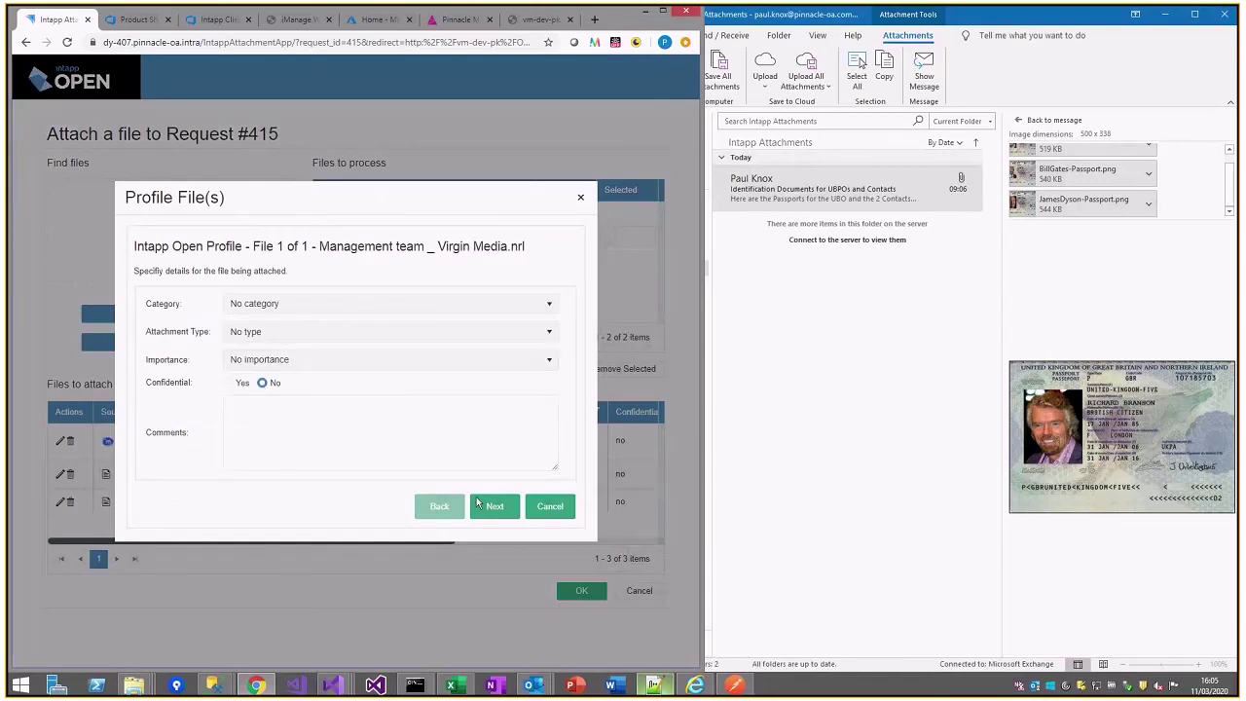
{"action": "left_click", "coordinate": [491, 505]}
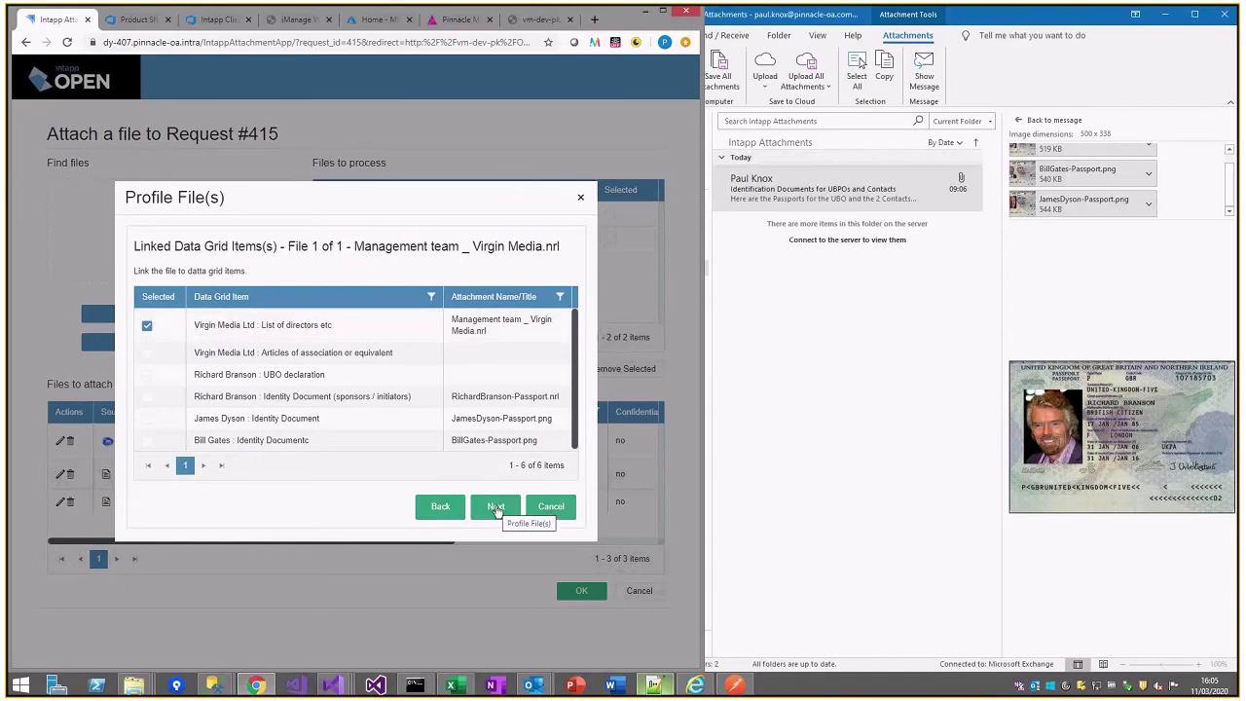
{"action": "left_click", "coordinate": [494, 506]}
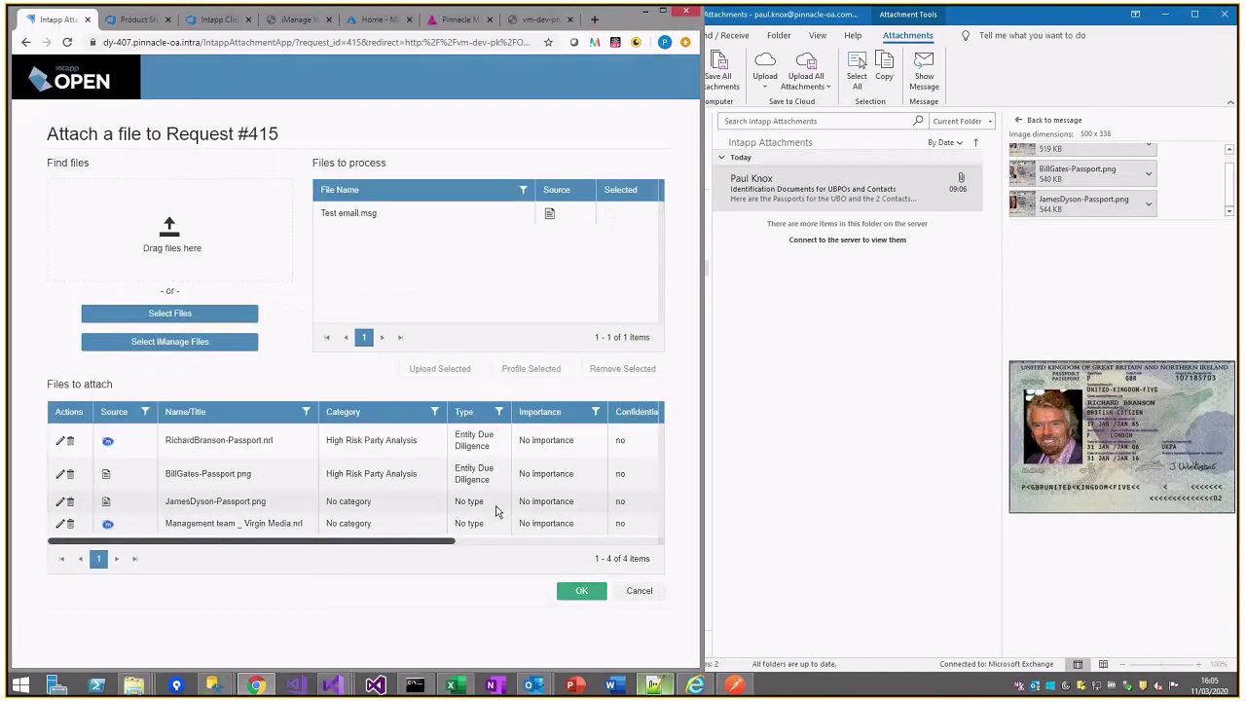
Remove Test email.msg and attach the profiled files to Request #415.
{"action": "left_click", "coordinate": [604, 214]}
{"action": "left_click", "coordinate": [620, 367]}
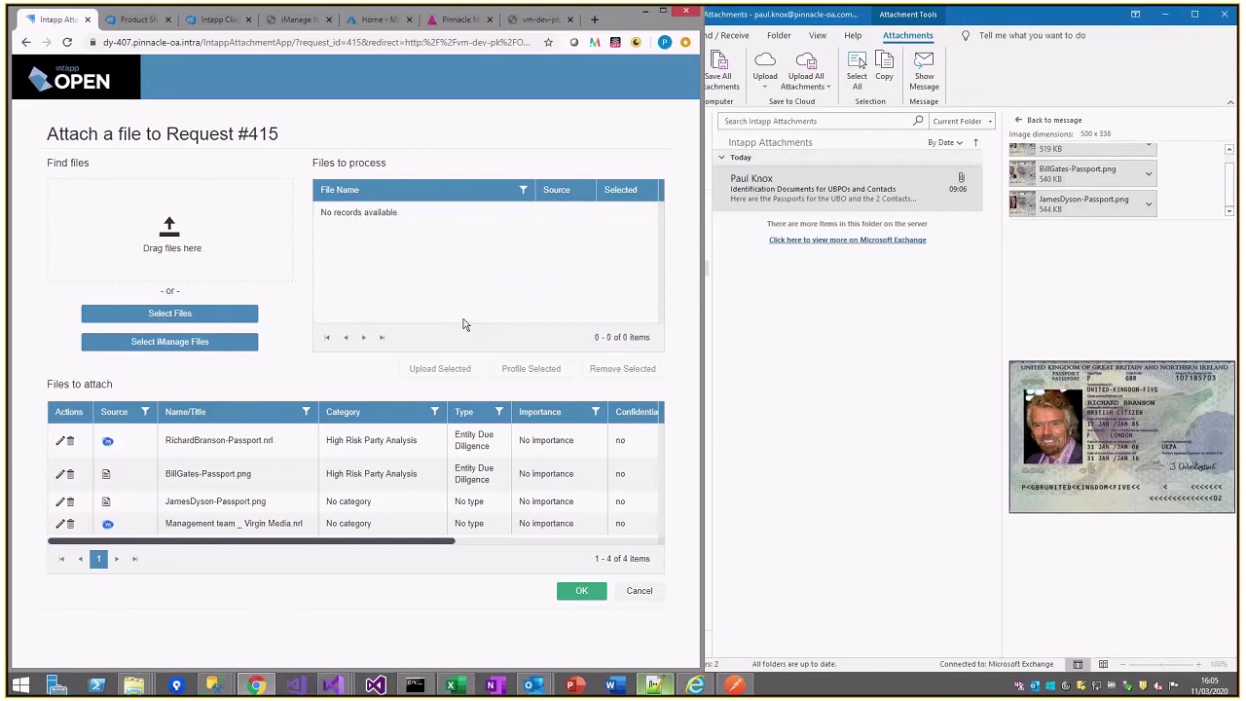
{"action": "left_click", "coordinate": [582, 591]}
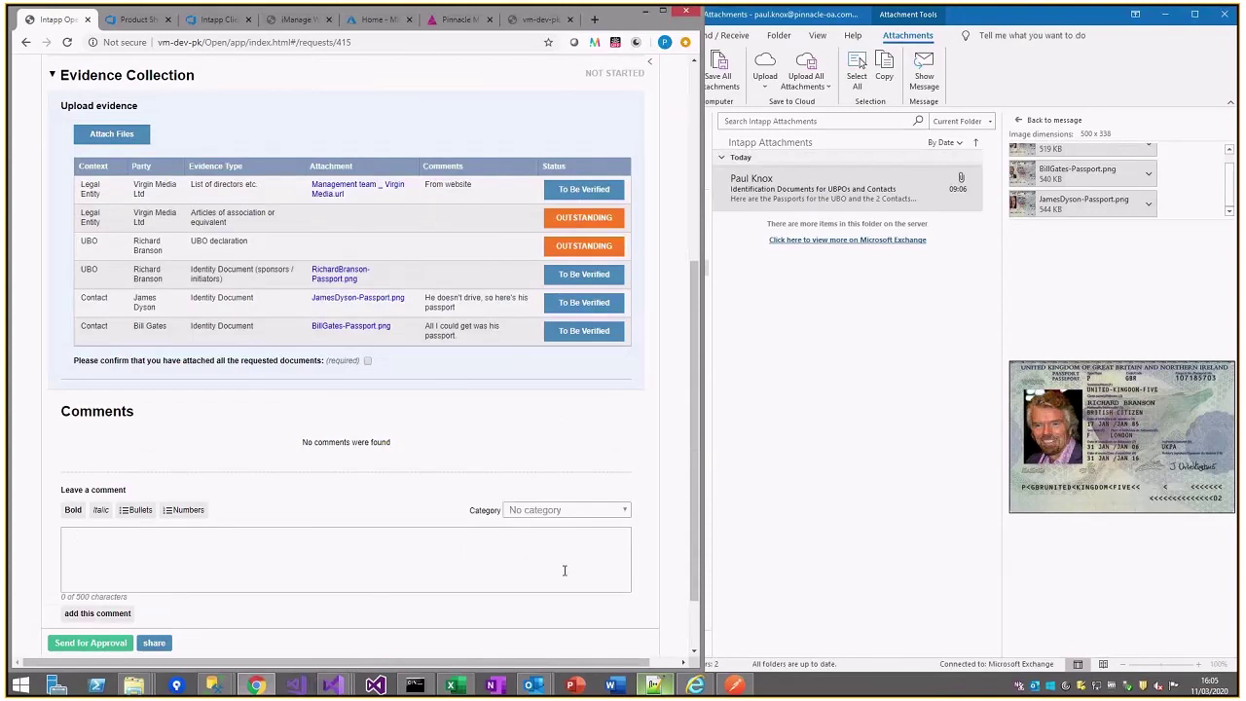
{"action": "left_click", "coordinate": [348, 281]}
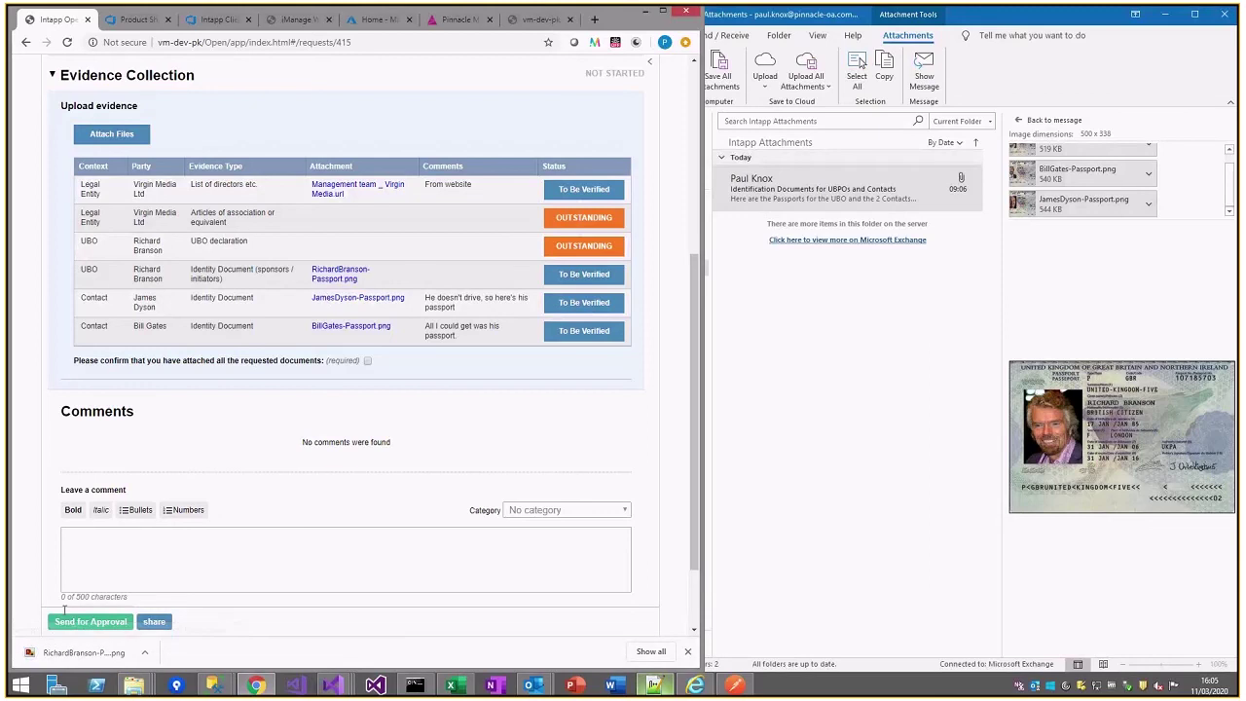
{"action": "left_click", "coordinate": [76, 653]}
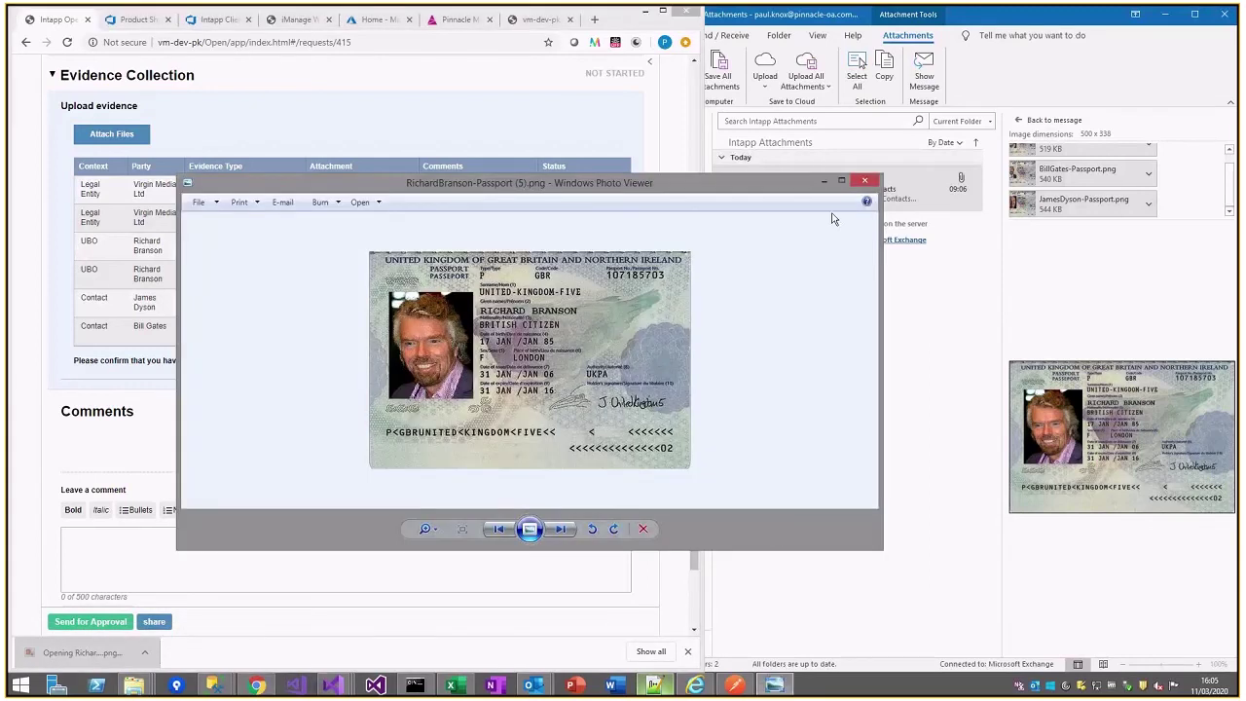
{"action": "key", "text": "alt+F4"}
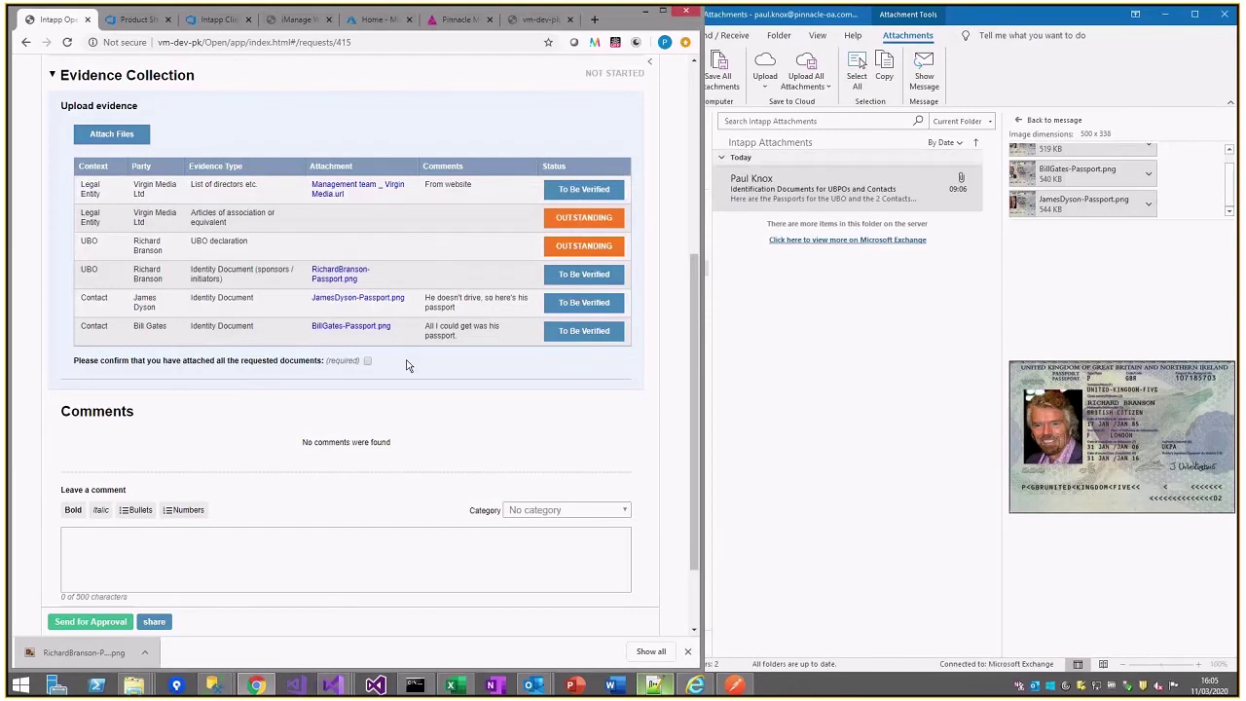
{"action": "scroll", "coordinate": [408, 365], "scroll_direction": "up", "scroll_amount": 5}
{"action": "left_click", "coordinate": [136, 162]}
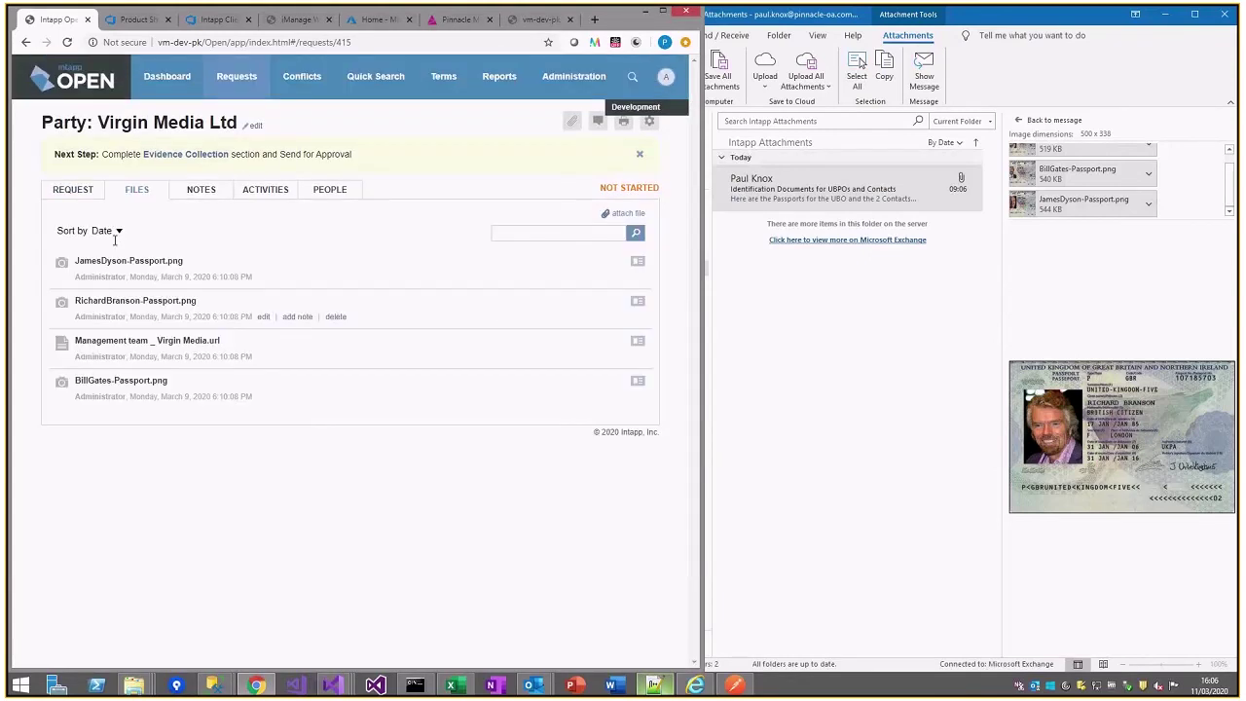
{"action": "left_click", "coordinate": [81, 191]}
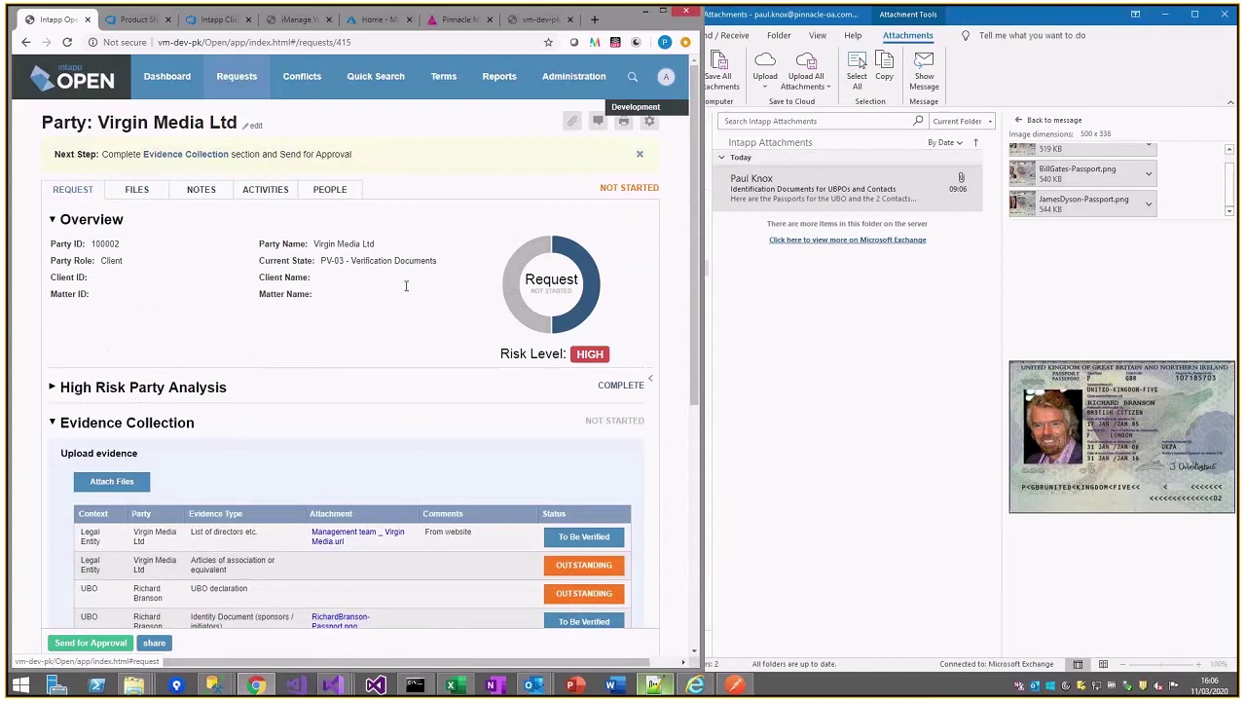
{"action": "scroll", "coordinate": [447, 363], "scroll_direction": "down", "scroll_amount": 3}
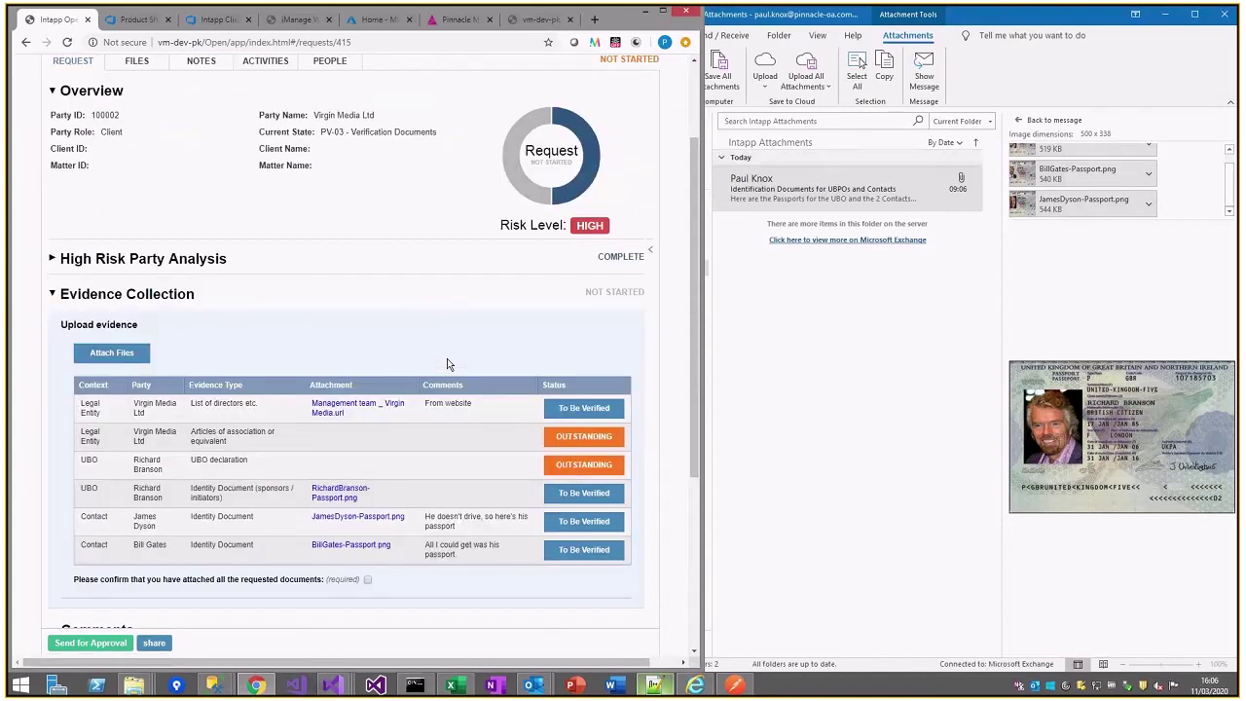